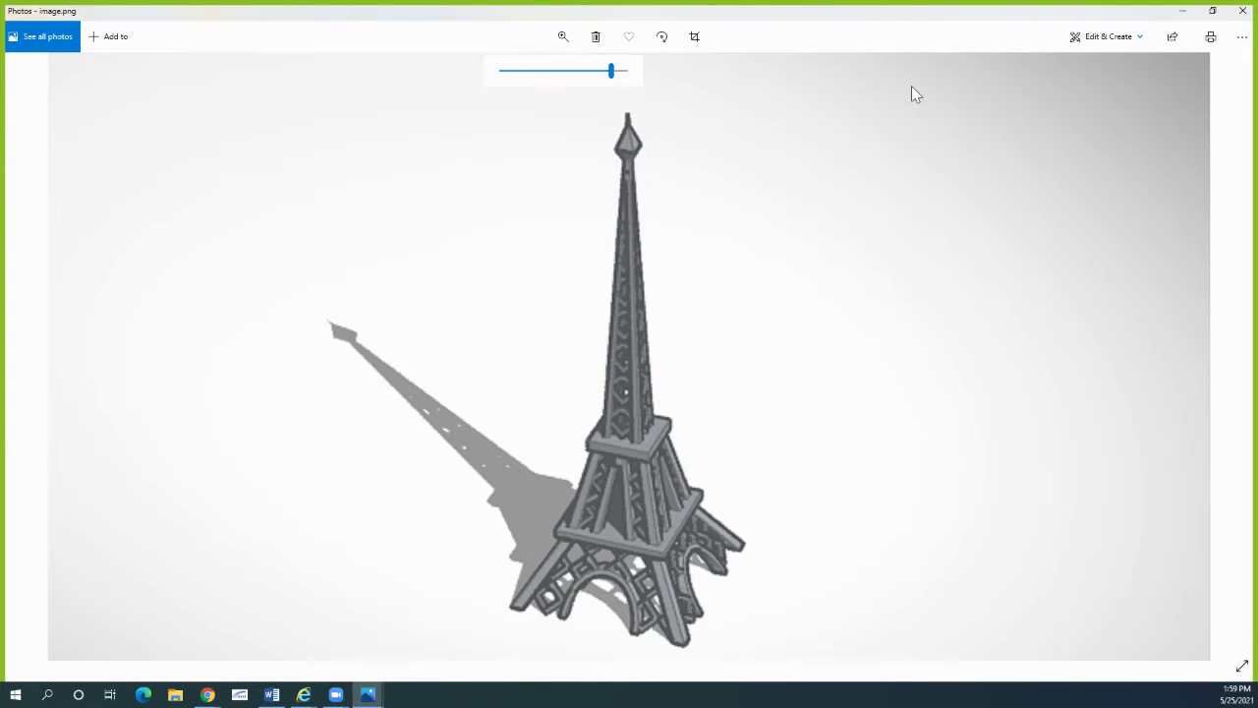
Switch from the Eiffel Tower image to the Tinkercad design and place a box-shaped hole near one corner of the large red slab.
{"action": "left_click", "coordinate": [1184, 12]}
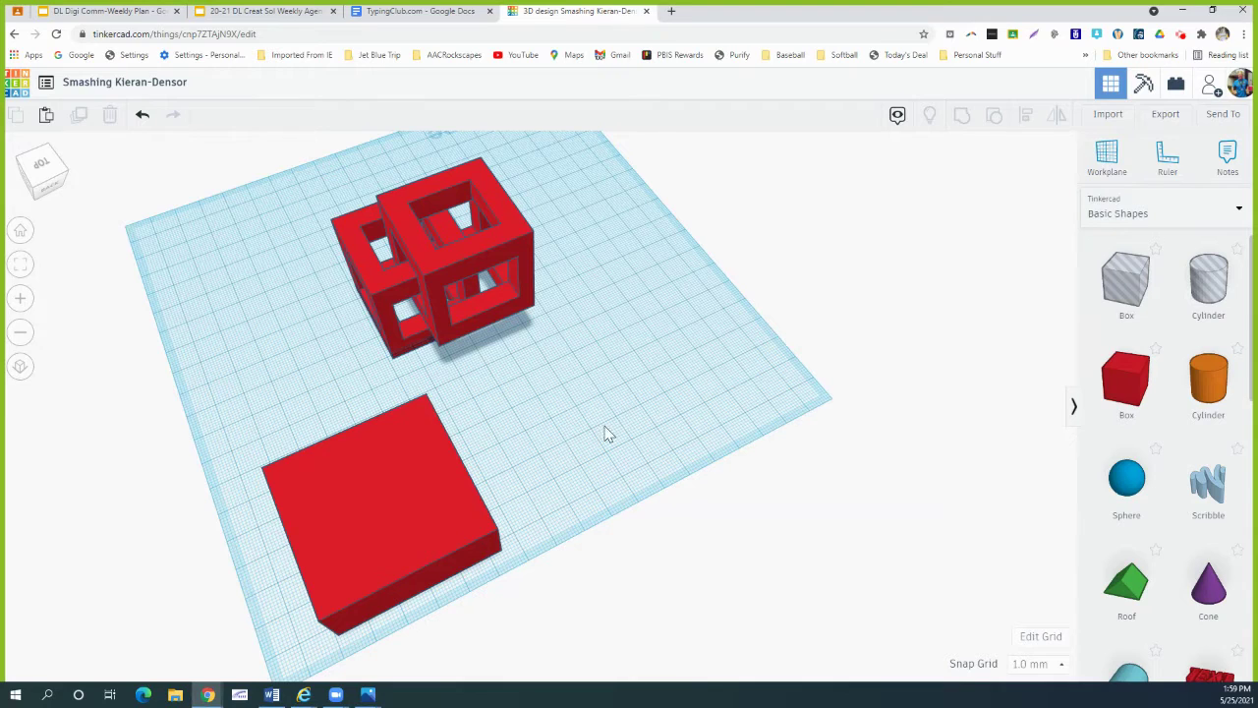
{"action": "right_click_drag", "start_coordinate": [575, 445], "coordinate": [776, 455]}
{"action": "left_click_drag", "start_coordinate": [1128, 297], "coordinate": [413, 496]}
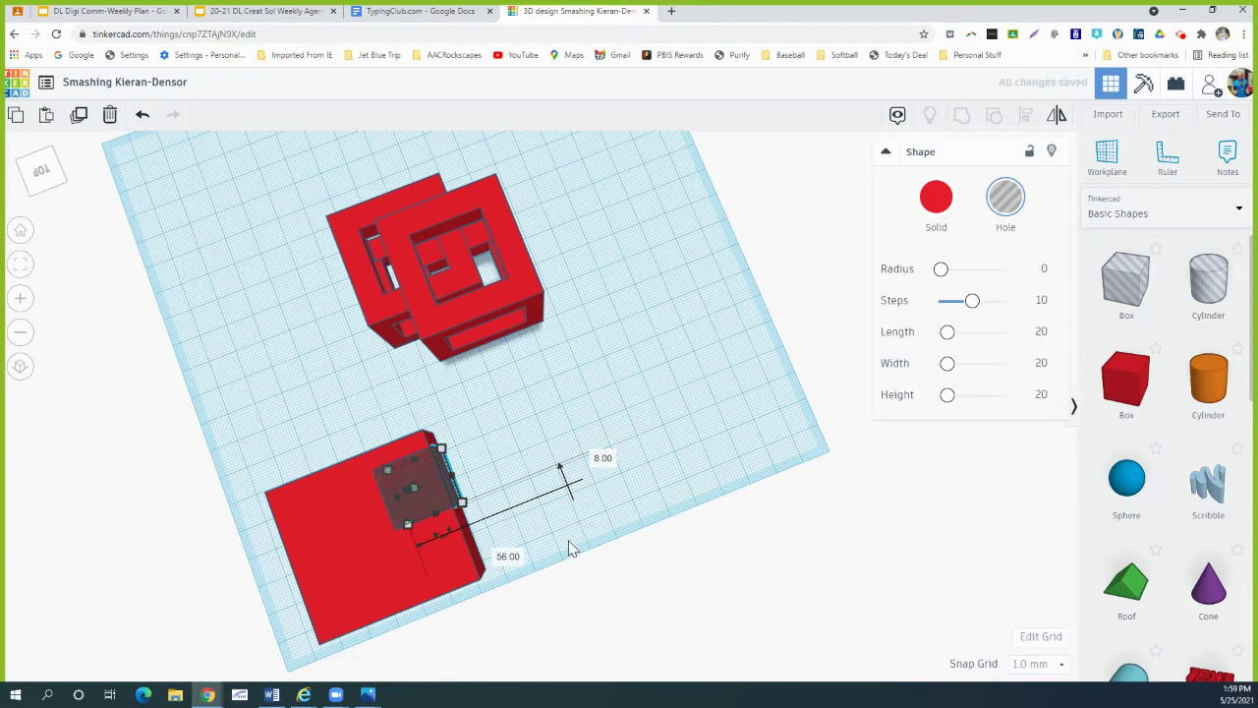
Increase the hole box's height to 29 mm and lower it 8 mm so it passes through the slab.
{"action": "right_click_drag", "start_coordinate": [507, 474], "coordinate": [445, 345]}
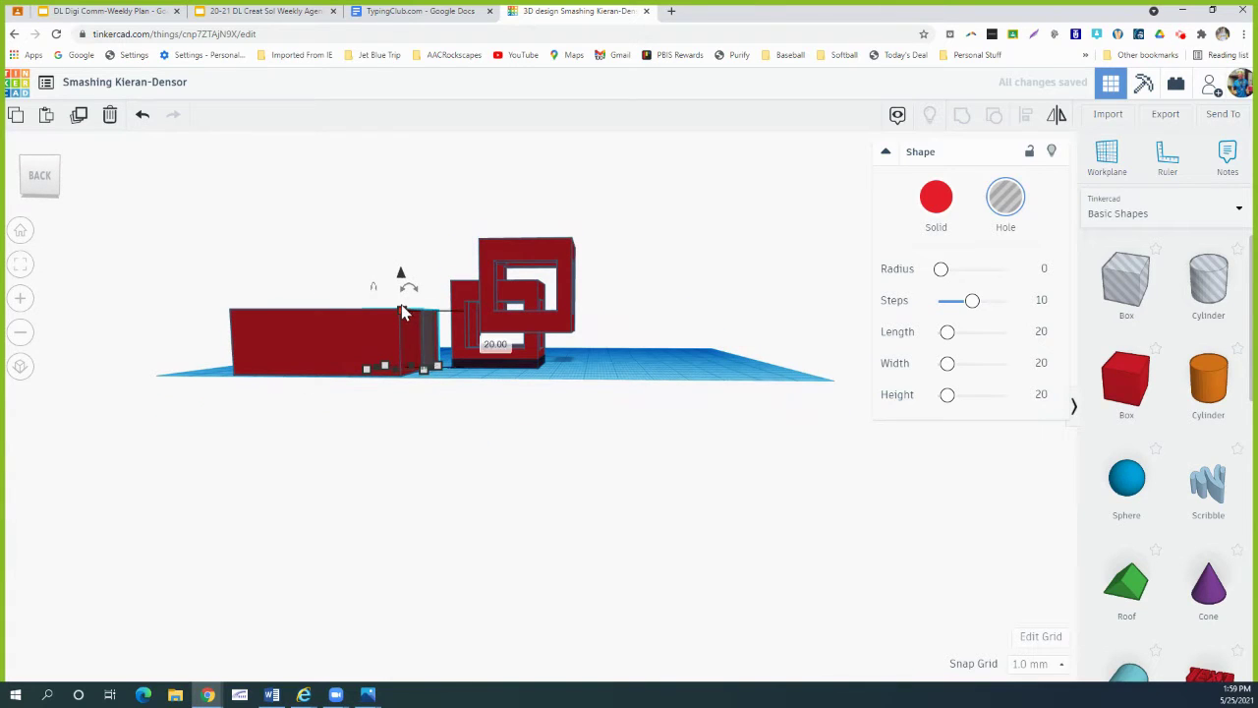
{"action": "left_click_drag", "start_coordinate": [403, 312], "coordinate": [400, 285]}
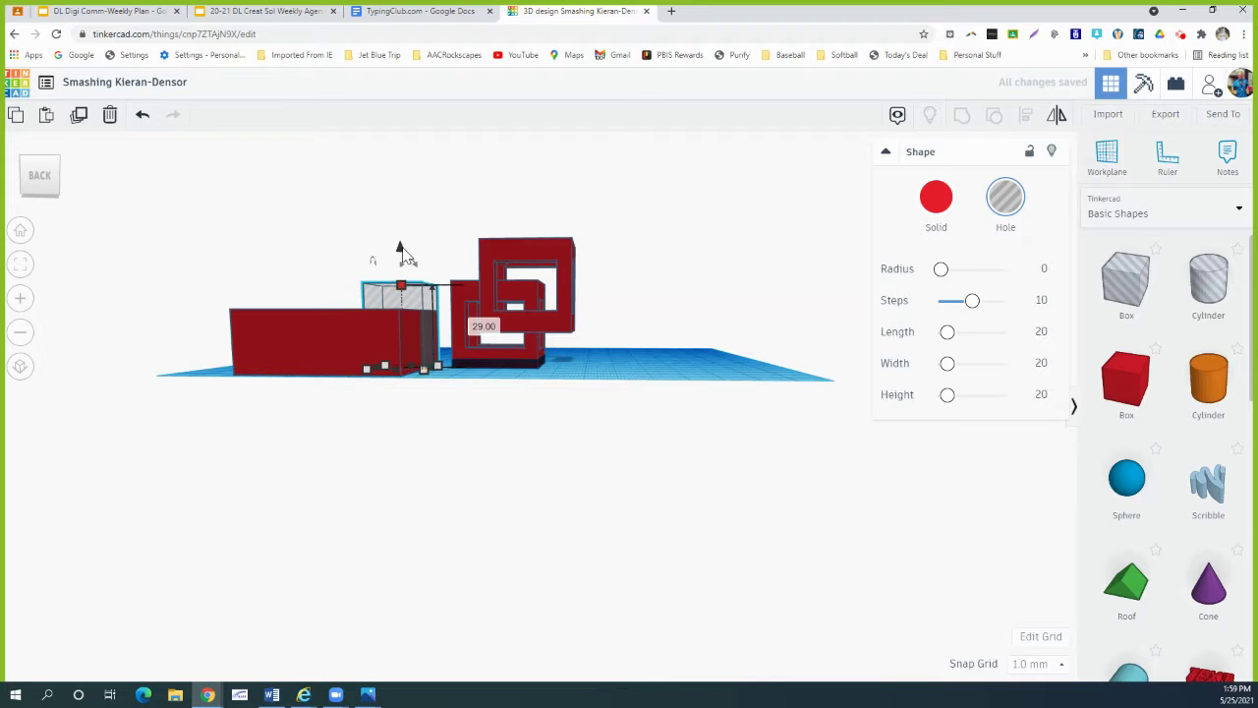
{"action": "left_click_drag", "start_coordinate": [409, 264], "coordinate": [403, 273]}
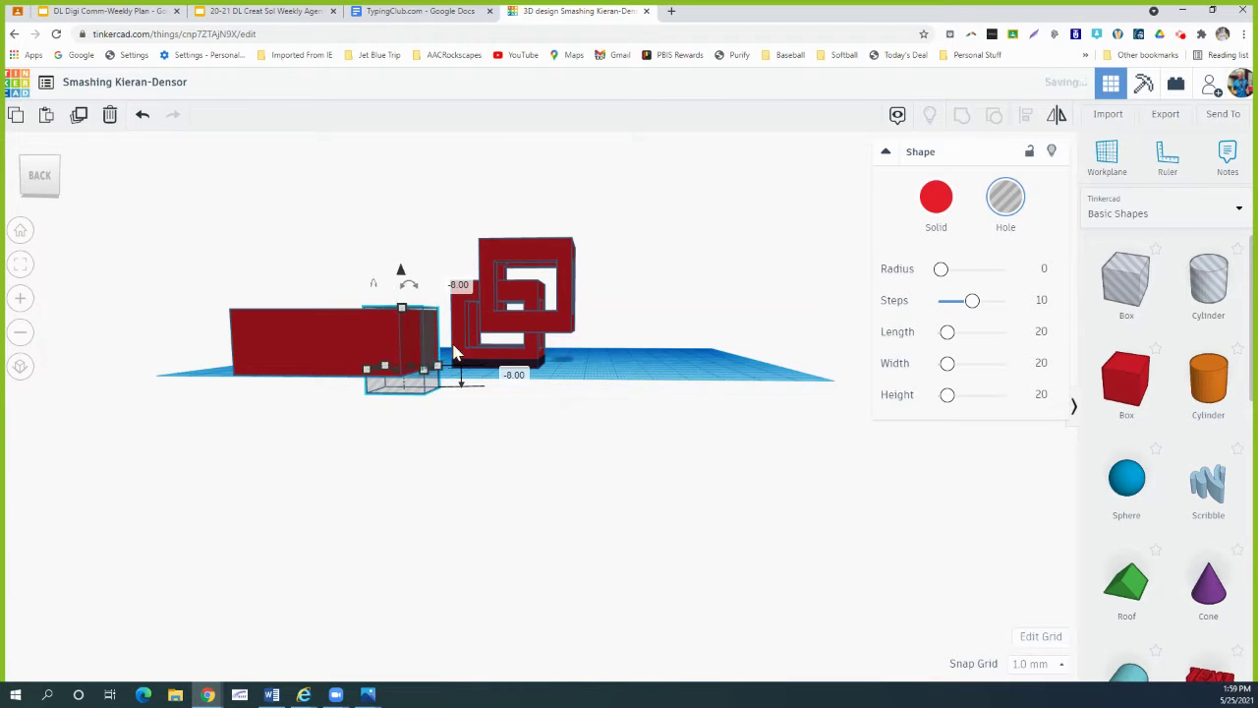
Shrink the hole box's footprint to 4 by 4 mm and deselect it.
{"action": "right_click_drag", "start_coordinate": [470, 396], "coordinate": [477, 421]}
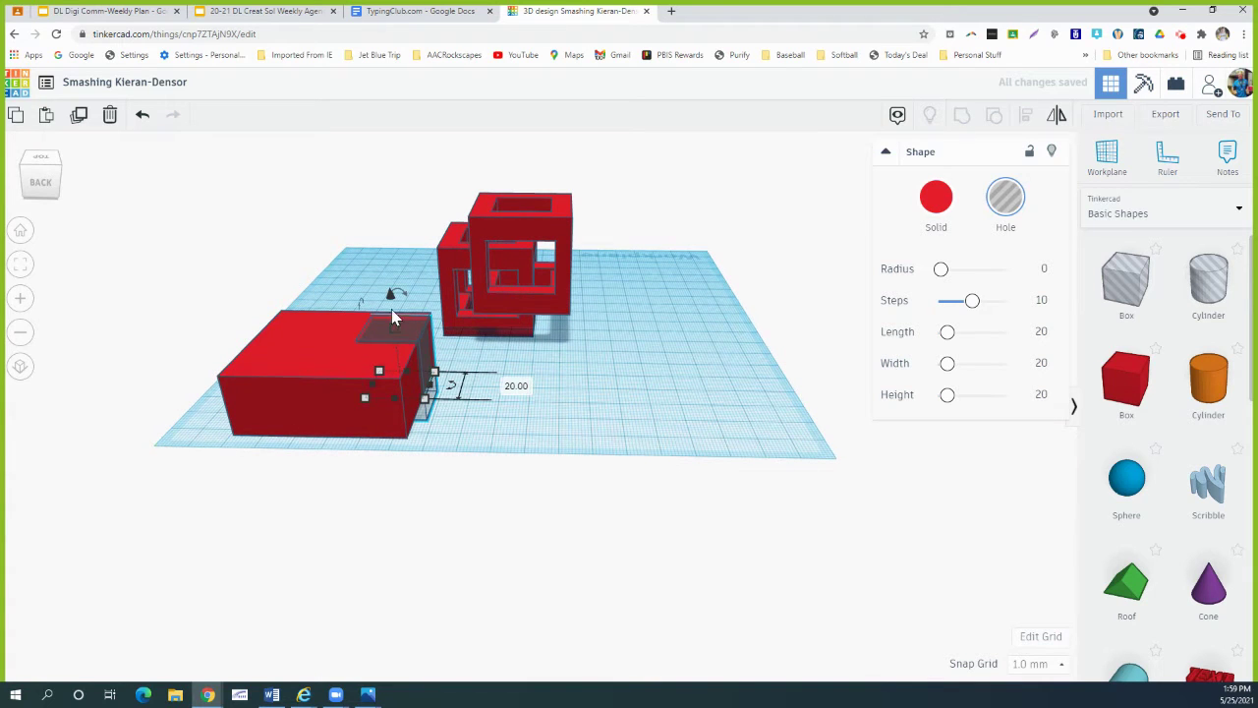
{"action": "right_click_drag", "start_coordinate": [442, 370], "coordinate": [455, 455]}
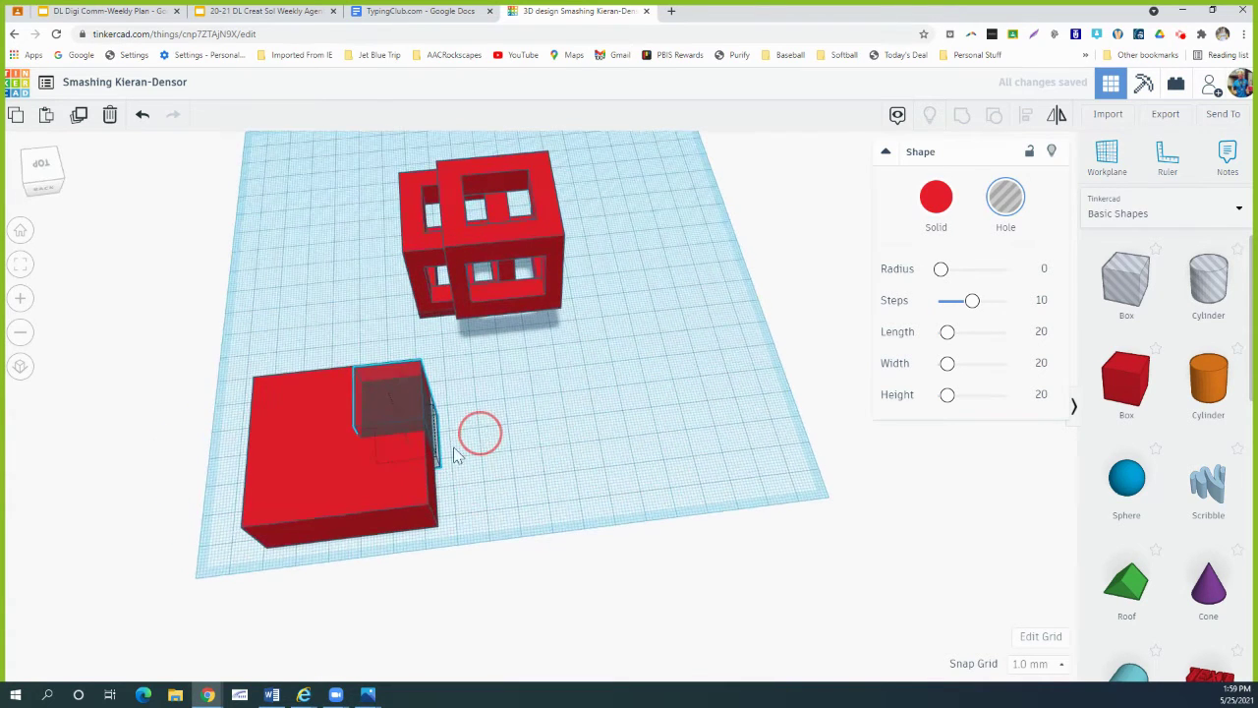
{"action": "left_click_drag", "start_coordinate": [441, 464], "coordinate": [373, 402]}
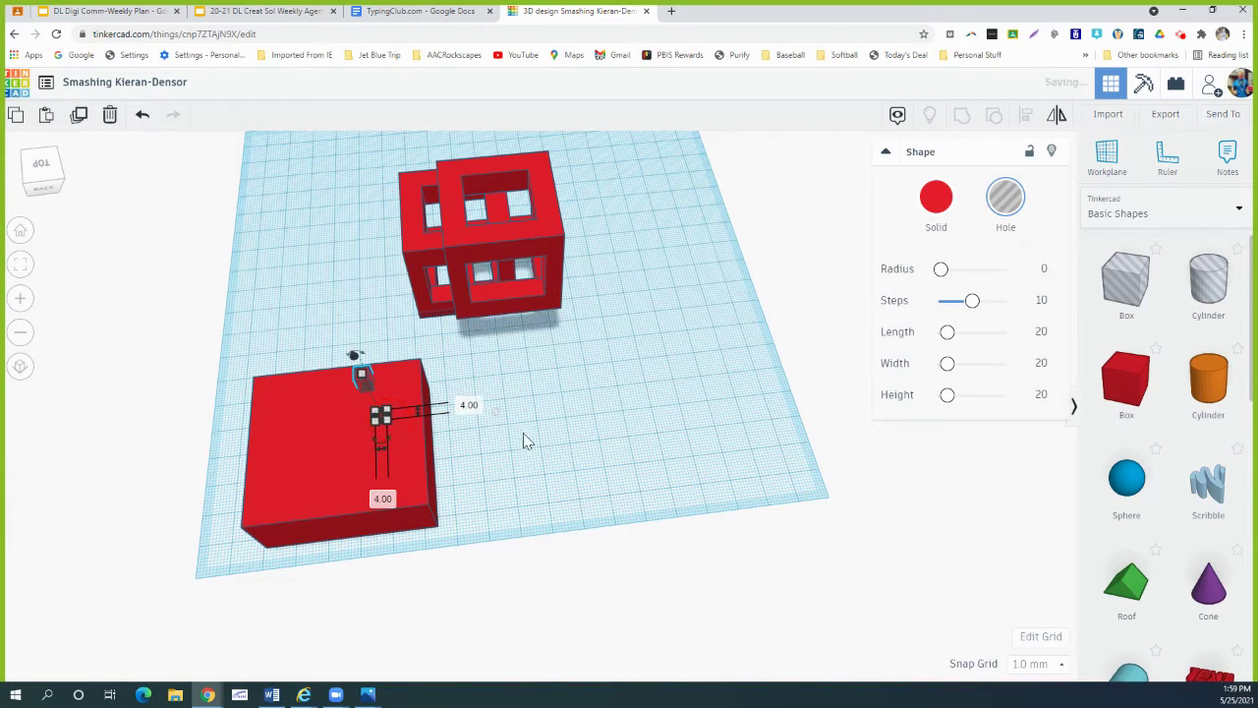
{"action": "left_click", "coordinate": [521, 407]}
Try cutting the slab by grouping it with the small hole box, and undo the grouping.
{"action": "right_click_drag", "start_coordinate": [528, 412], "coordinate": [478, 475]}
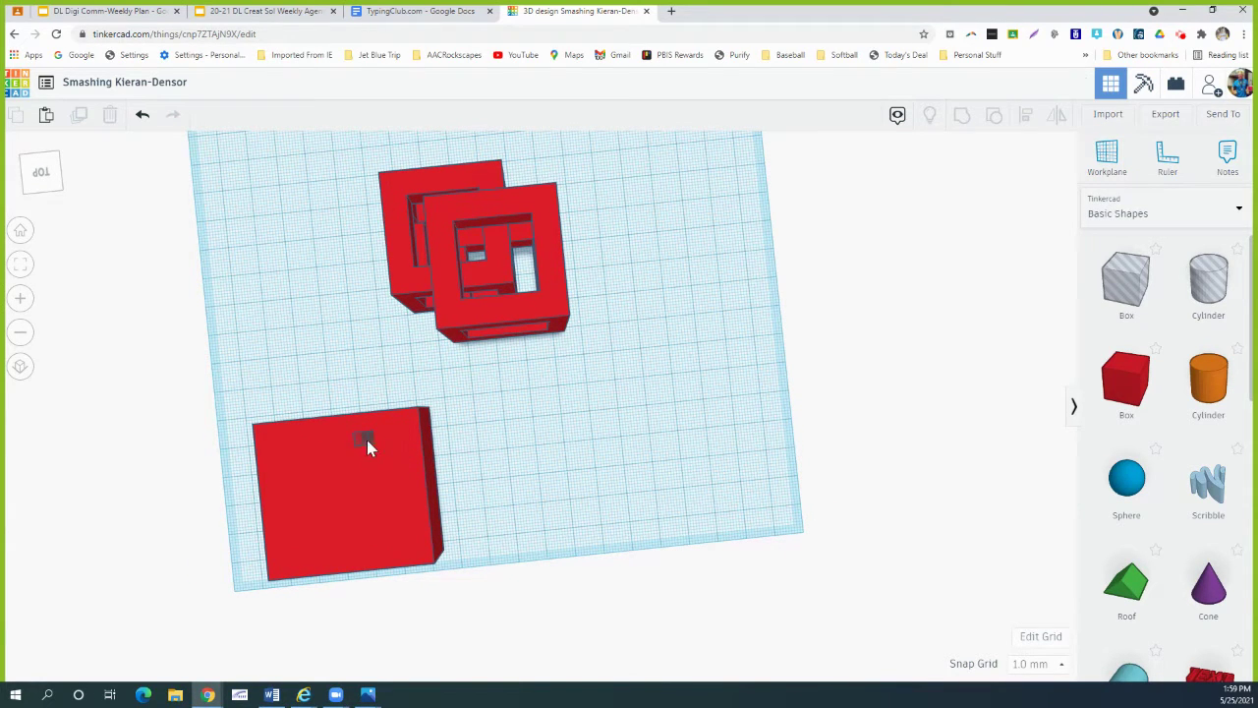
{"action": "right_click_drag", "start_coordinate": [449, 463], "coordinate": [387, 289]}
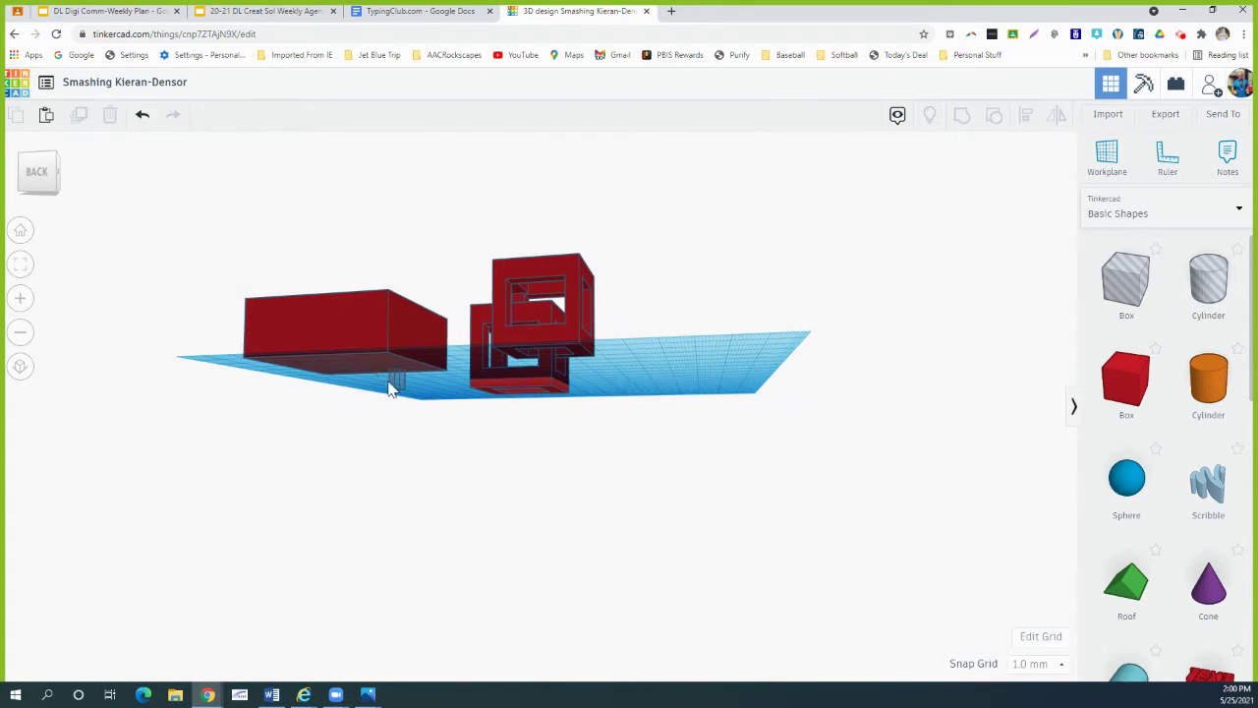
{"action": "right_click_drag", "start_coordinate": [466, 356], "coordinate": [478, 448]}
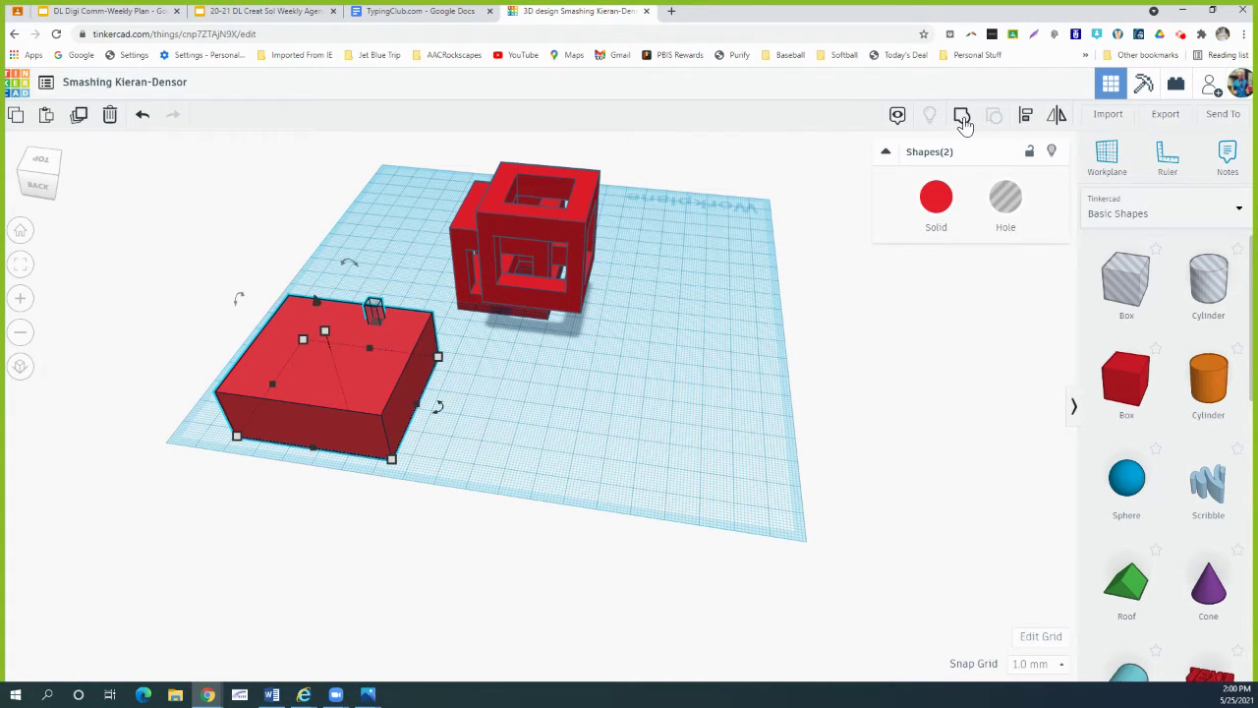
{"action": "left_click", "coordinate": [964, 120]}
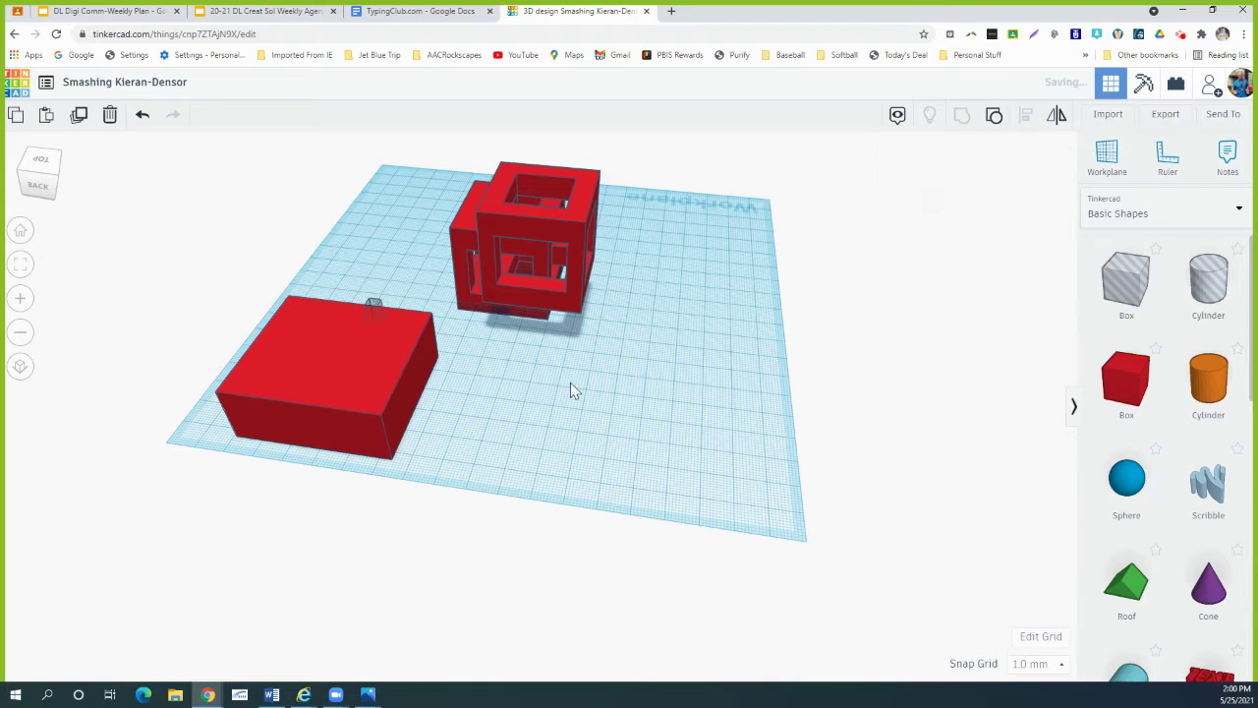
{"action": "right_click_drag", "start_coordinate": [494, 395], "coordinate": [511, 433]}
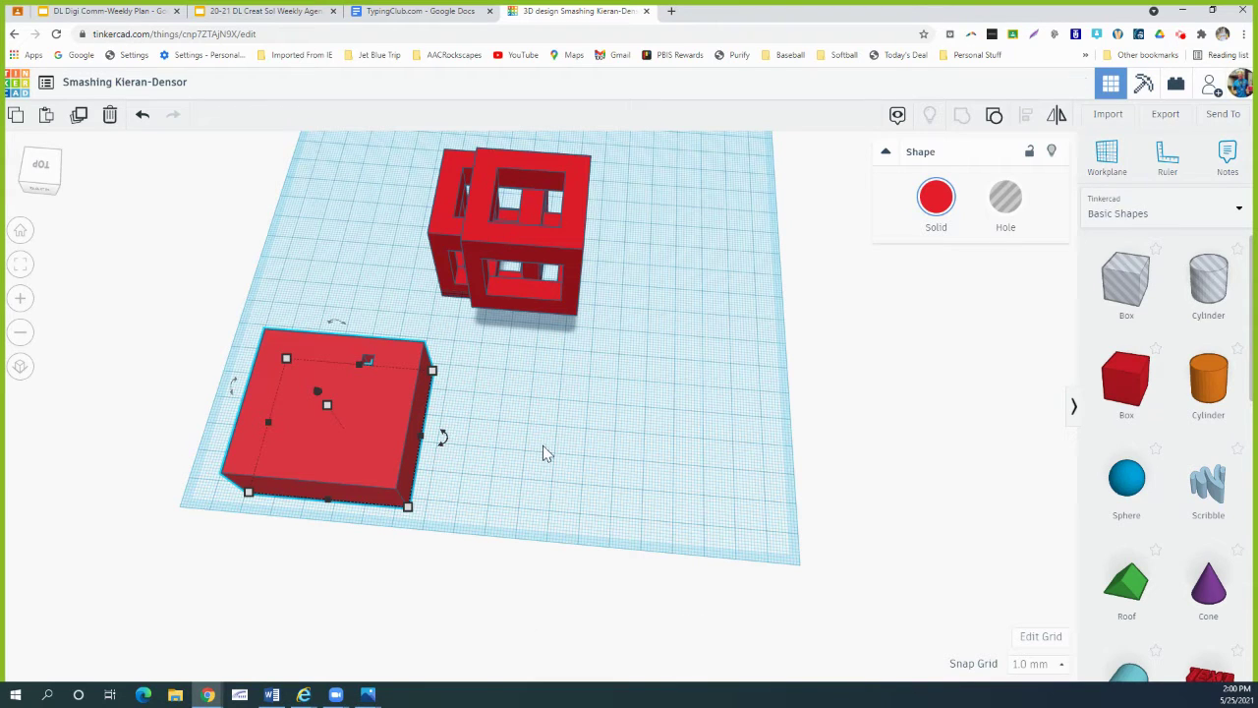
{"action": "left_click", "coordinate": [572, 448]}
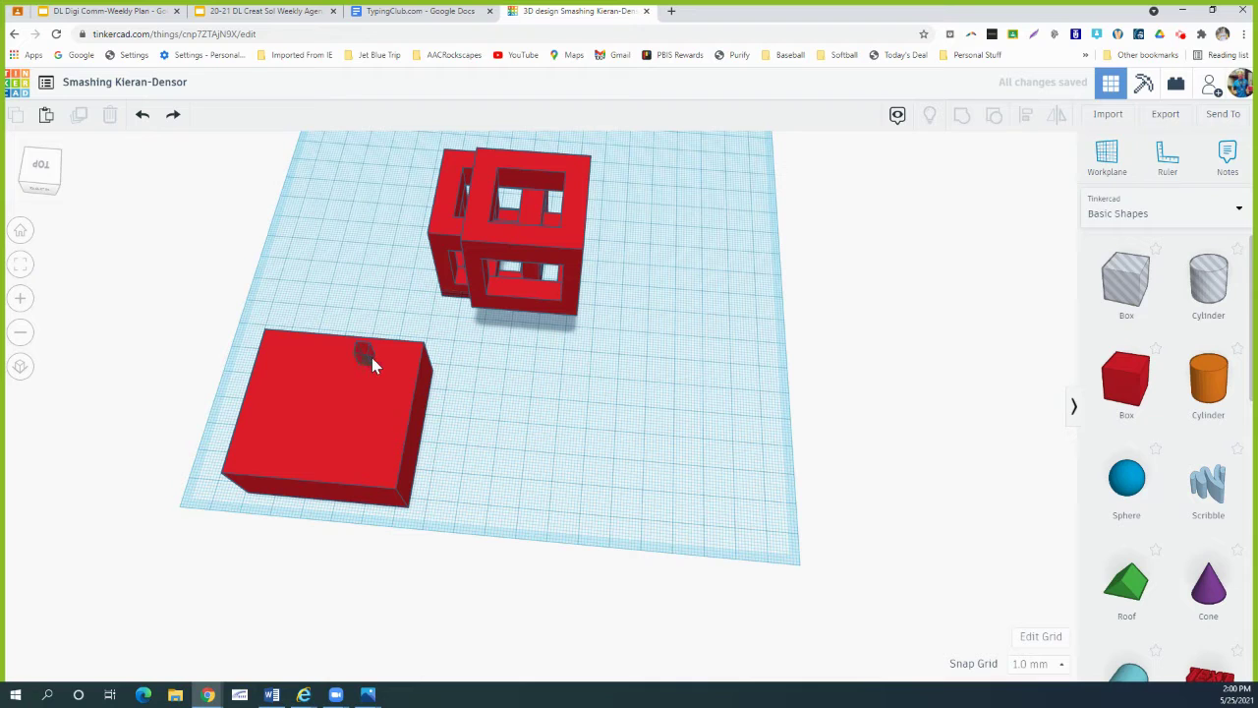
{"action": "right_click_drag", "start_coordinate": [457, 384], "coordinate": [469, 427]}
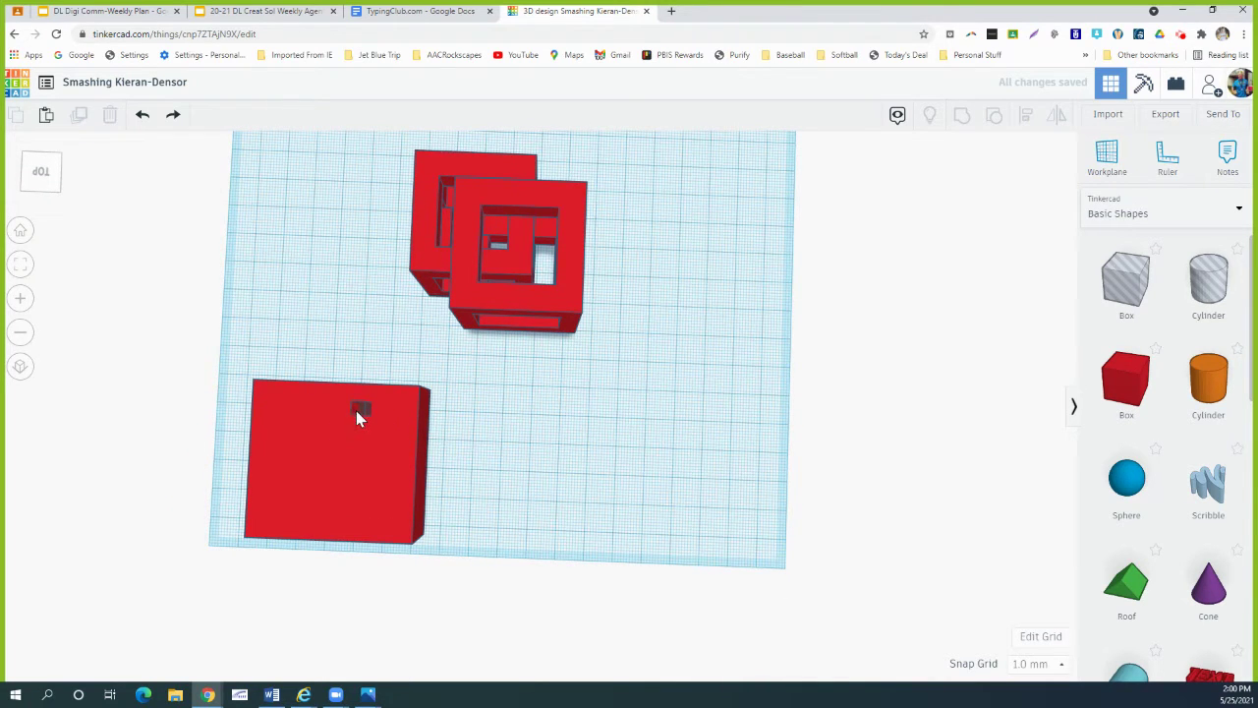
Duplicate the small hole box and move the copy 7 mm along the slab's edge.
{"action": "left_click", "coordinate": [357, 409]}
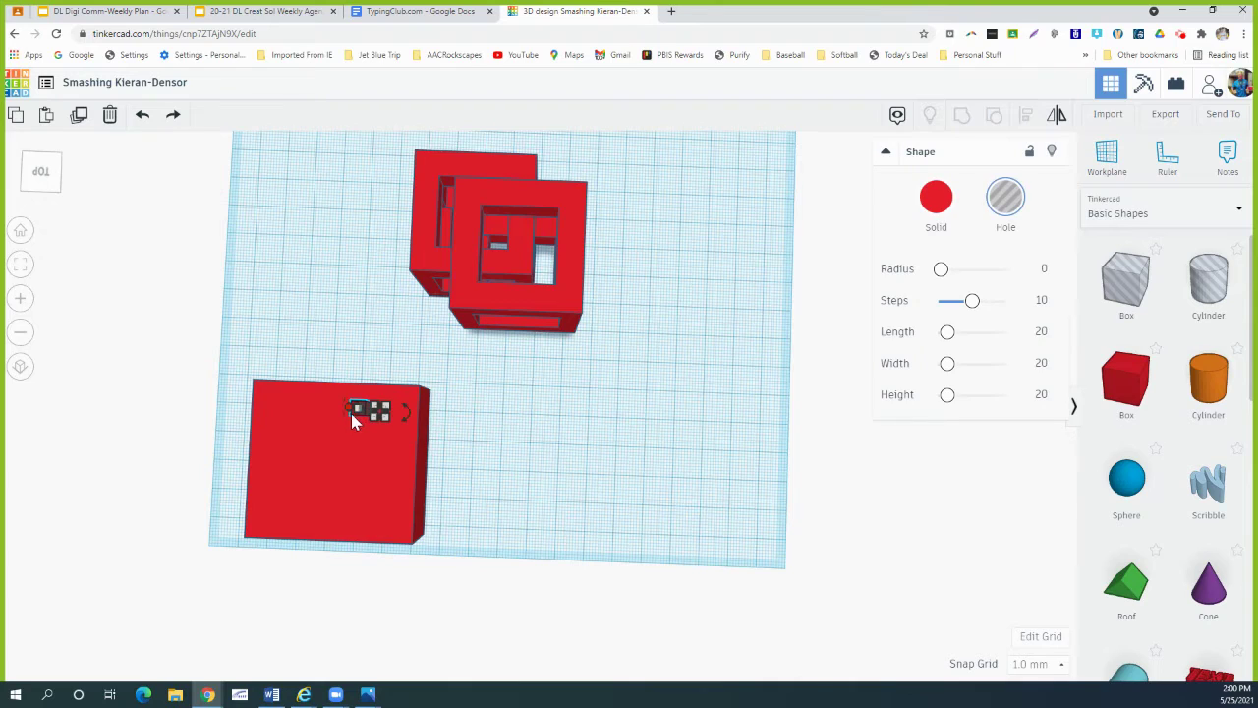
{"action": "scroll", "coordinate": [351, 423], "scroll_direction": "up", "scroll_amount": 5}
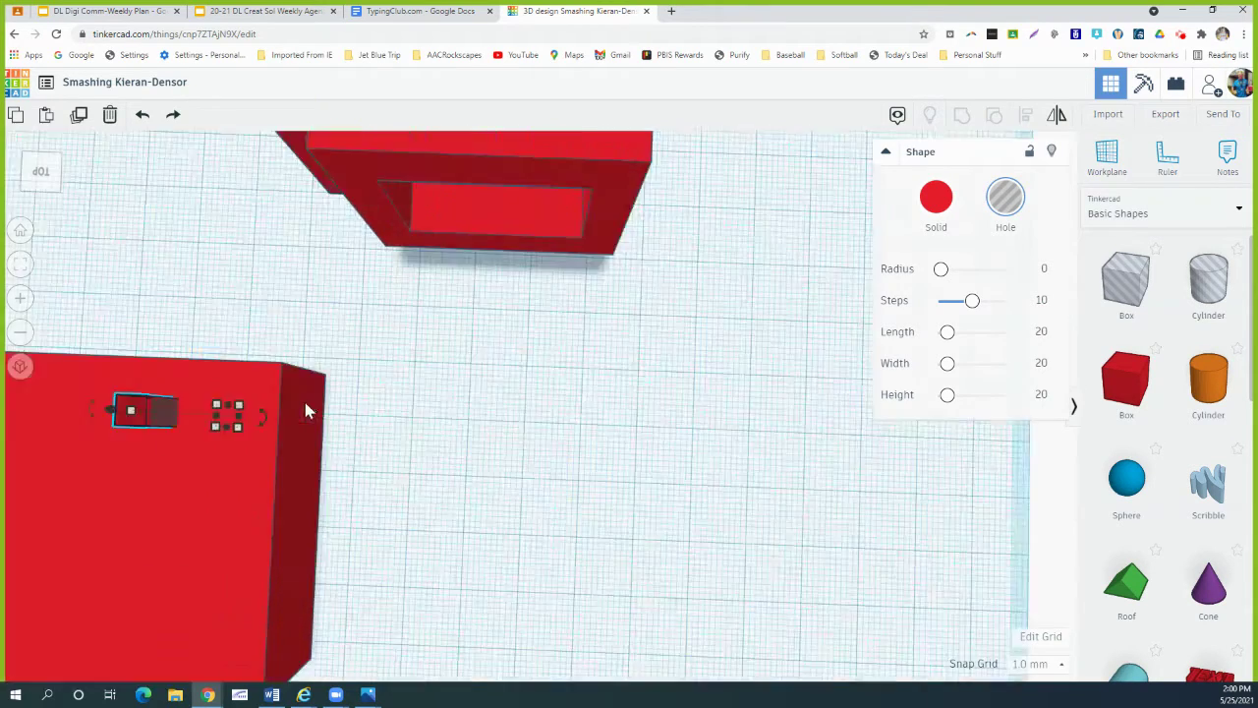
{"action": "scroll", "coordinate": [304, 411], "scroll_direction": "up", "scroll_amount": 6}
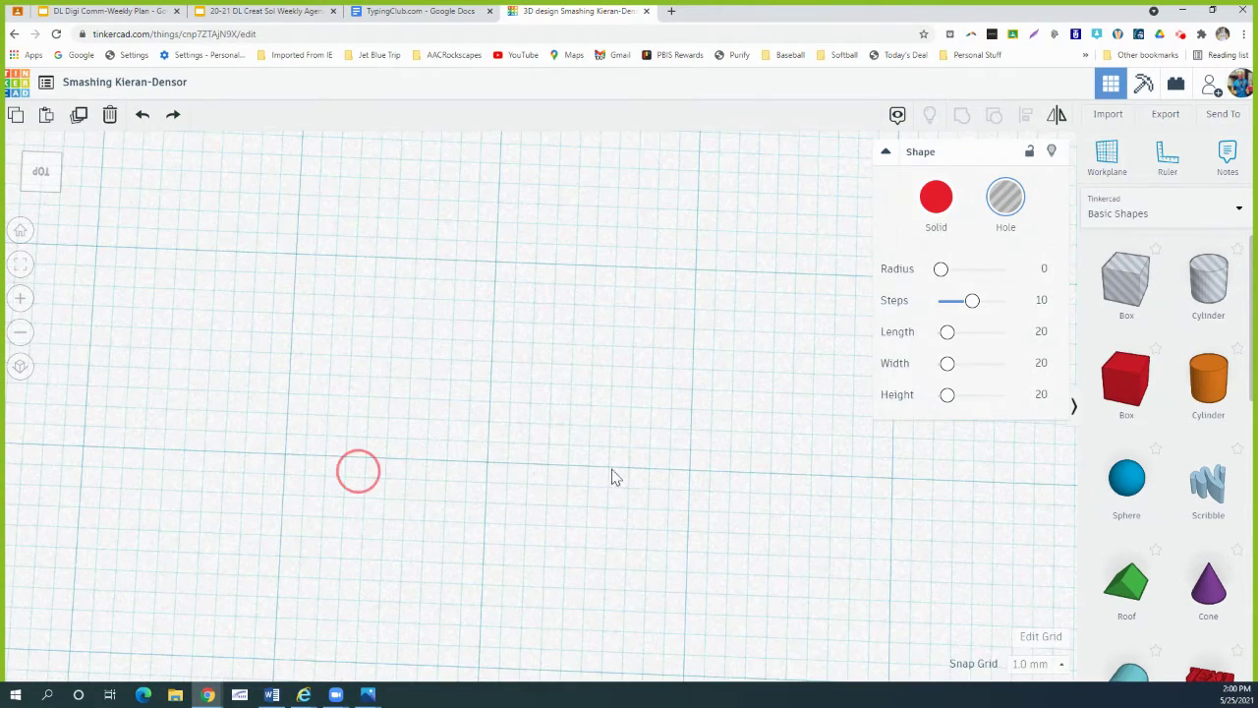
{"action": "scroll", "coordinate": [542, 462], "scroll_direction": "down", "scroll_amount": 5}
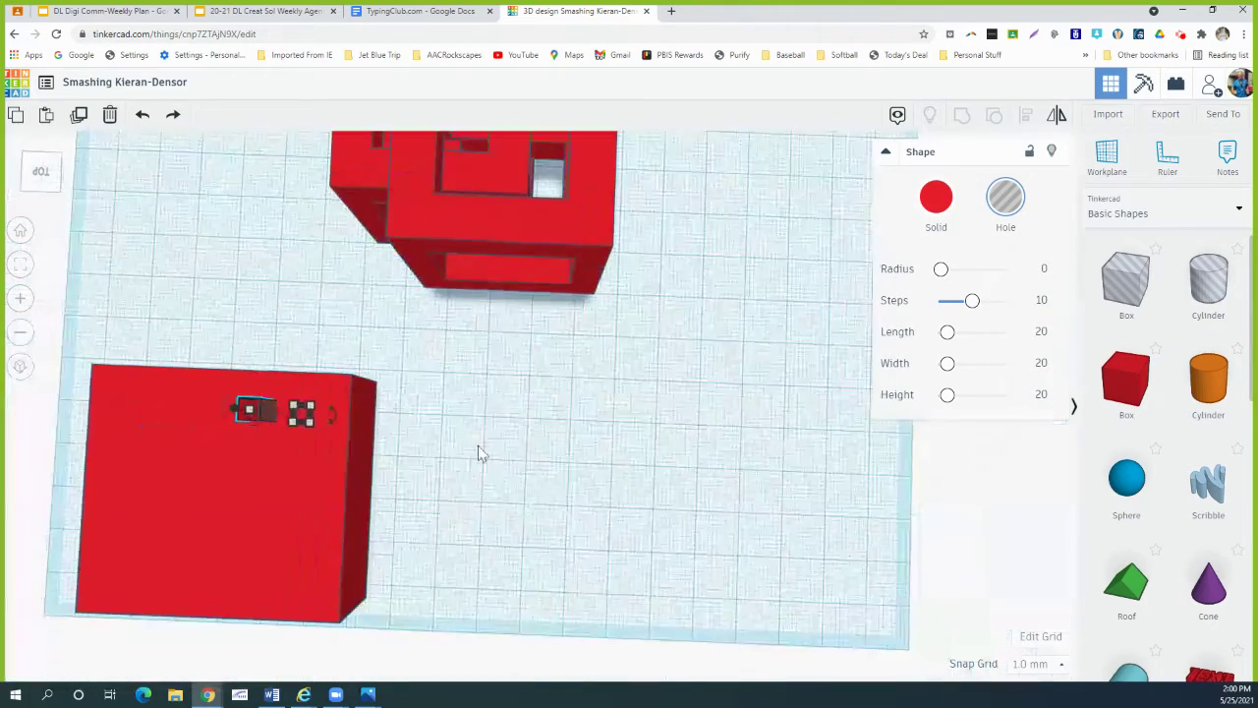
{"action": "middle_click_drag", "start_coordinate": [407, 445], "coordinate": [555, 438]}
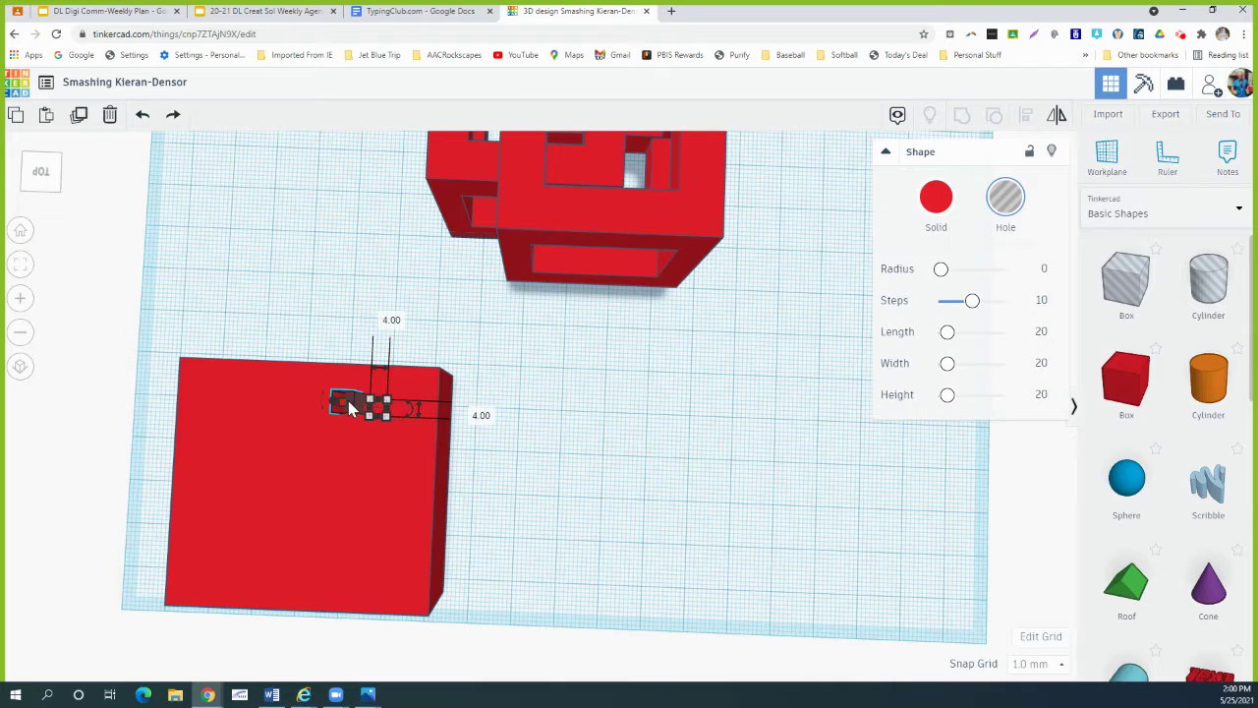
{"action": "mouse_move", "coordinate": [337, 403]}
{"action": "left_mouse_down"}
{"action": "mouse_move", "coordinate": [315, 398]}
{"action": "mouse_move", "coordinate": [325, 415]}
{"action": "left_mouse_up"}
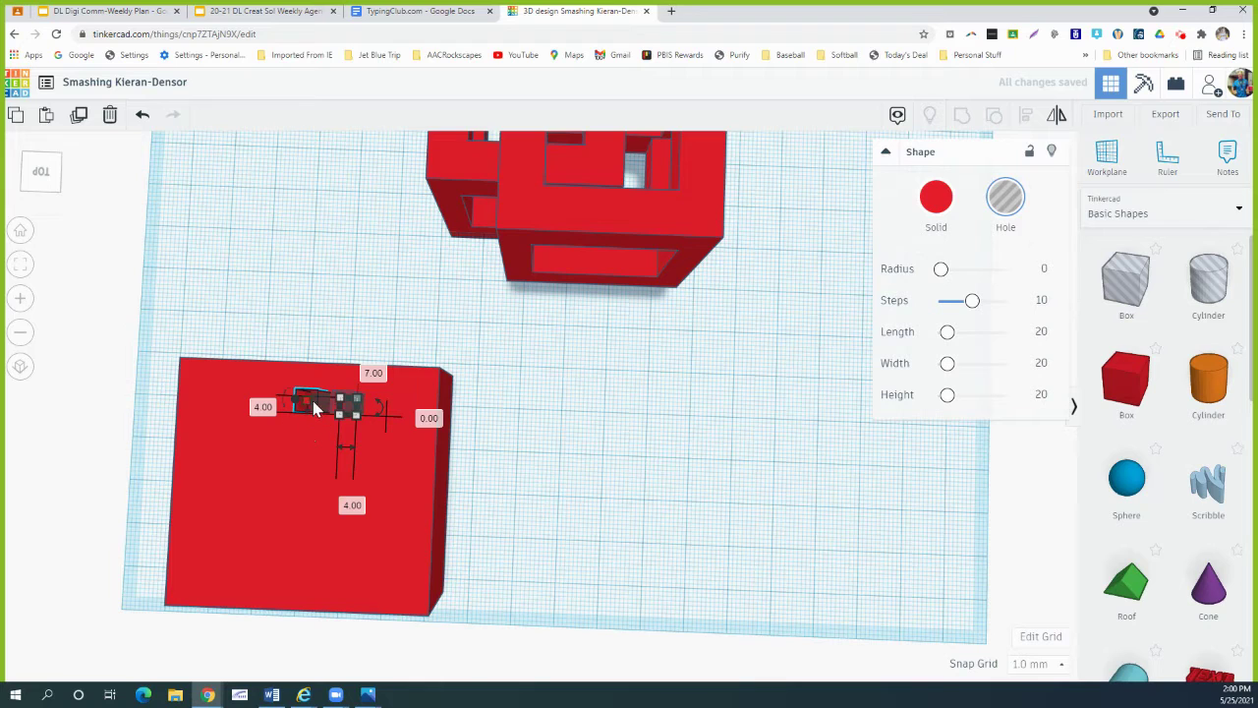
Try stretching the copied hole box to 34 mm long, and undo the stretch.
{"action": "left_click_drag", "start_coordinate": [307, 398], "coordinate": [281, 403]}
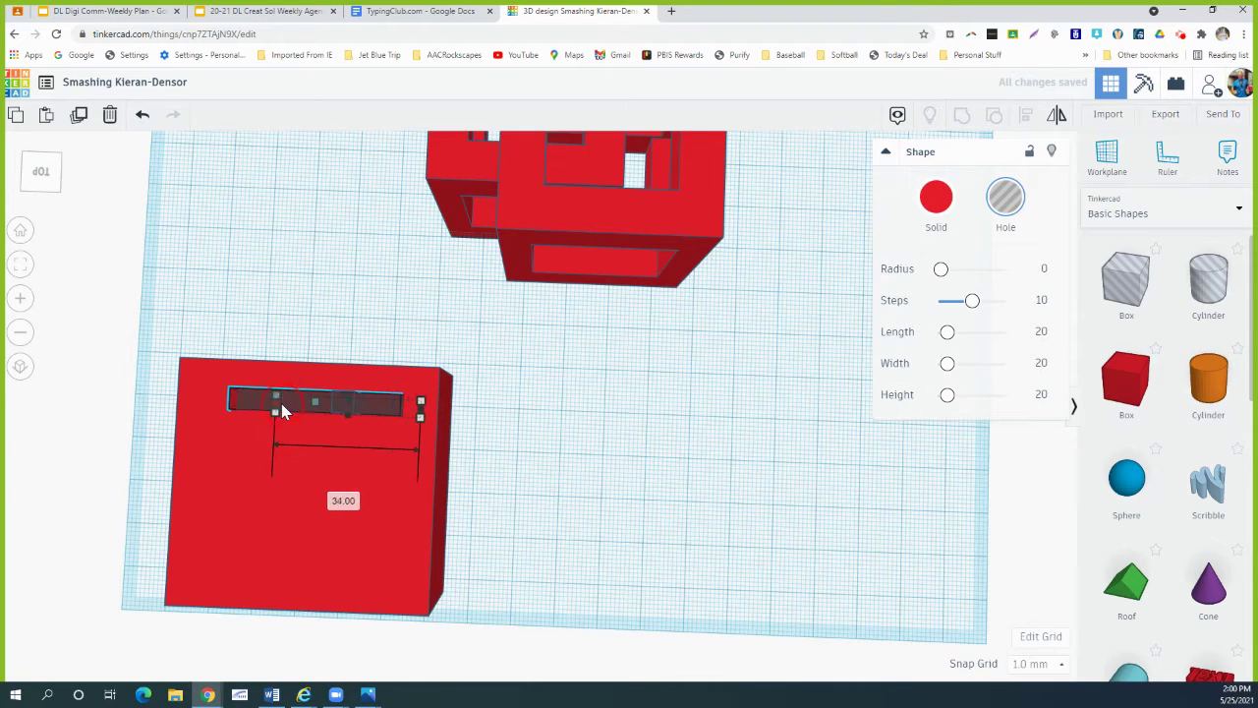
{"action": "left_click", "coordinate": [386, 422]}
{"action": "key", "text": "ctrl+z"}
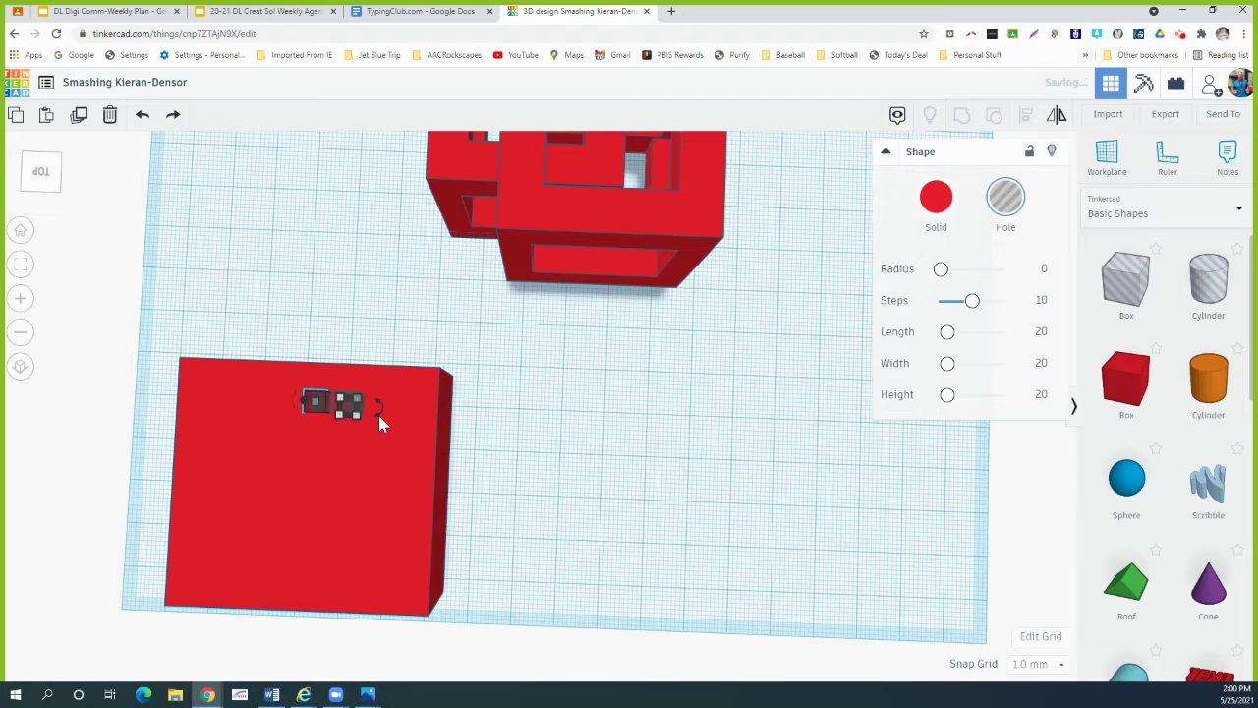
Add another hole copy 7 mm on the other side of the original, plus three more from it across the slab, 5 mm apart.
{"action": "scroll", "coordinate": [339, 416], "scroll_direction": "up", "scroll_amount": 4}
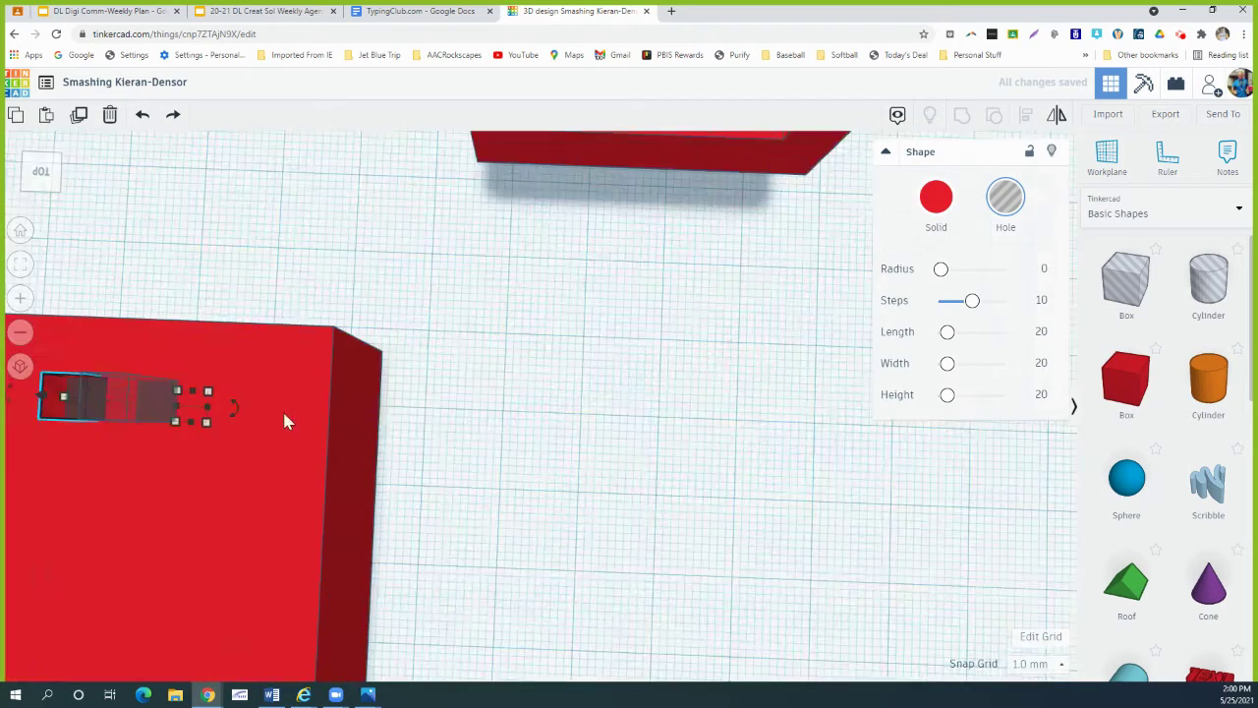
{"action": "scroll", "coordinate": [330, 409], "scroll_direction": "down", "scroll_amount": 3}
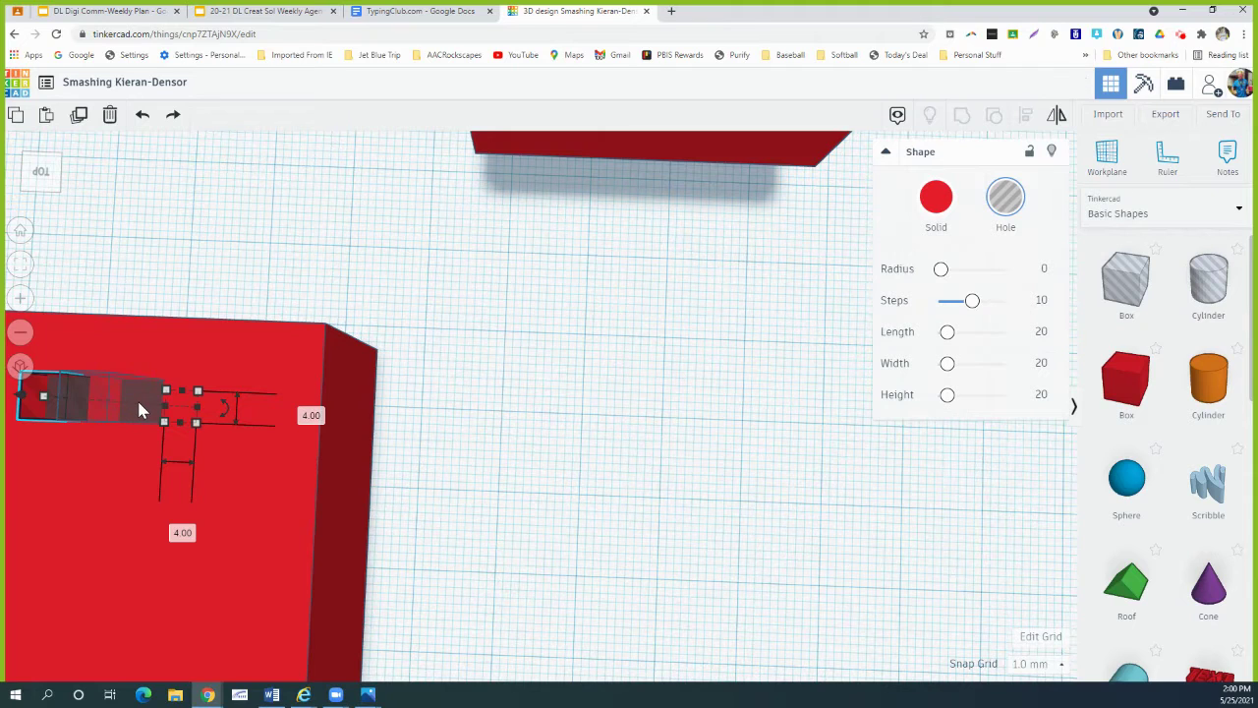
{"action": "left_click_drag", "start_coordinate": [135, 403], "coordinate": [220, 401]}
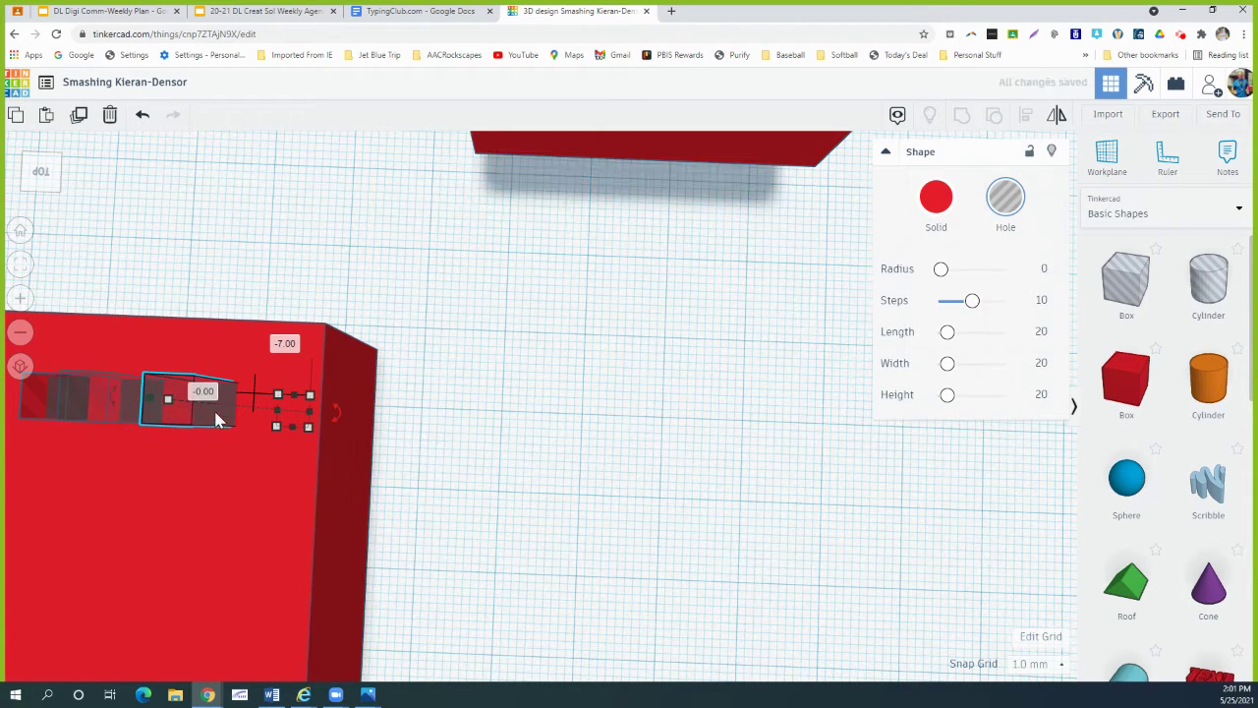
{"action": "left_click_drag", "start_coordinate": [219, 422], "coordinate": [201, 603]}
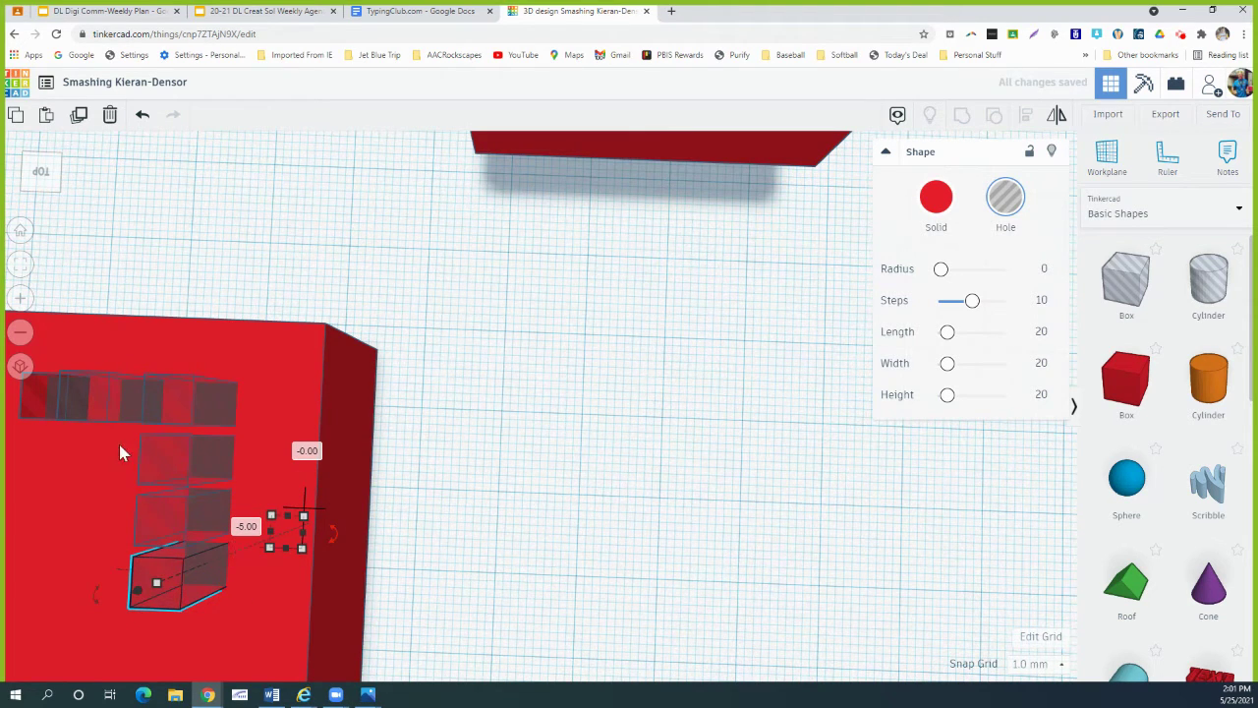
Select the column of three new hole boxes and duplicate it twice, offsetting the copies 6 mm and 5 mm across the slab.
{"action": "left_click", "coordinate": [159, 471]}
{"action": "left_click", "coordinate": [162, 521], "text": "shift"}
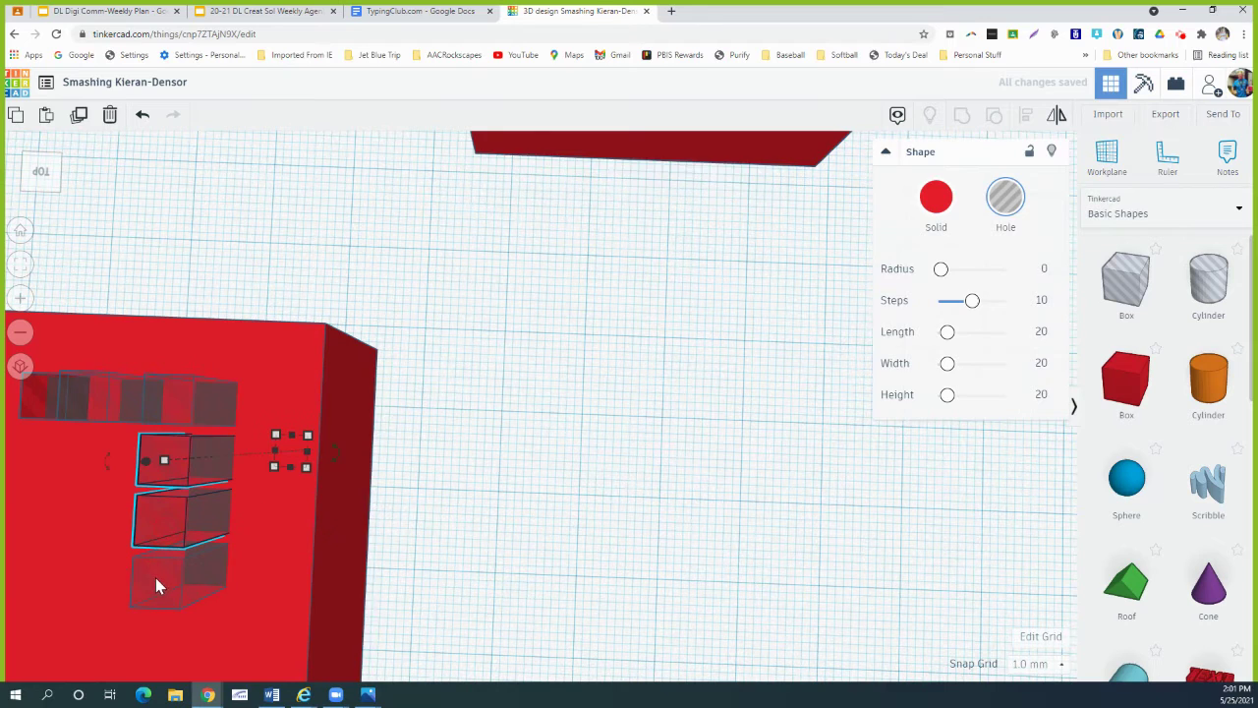
{"action": "left_click", "coordinate": [203, 595], "text": "shift"}
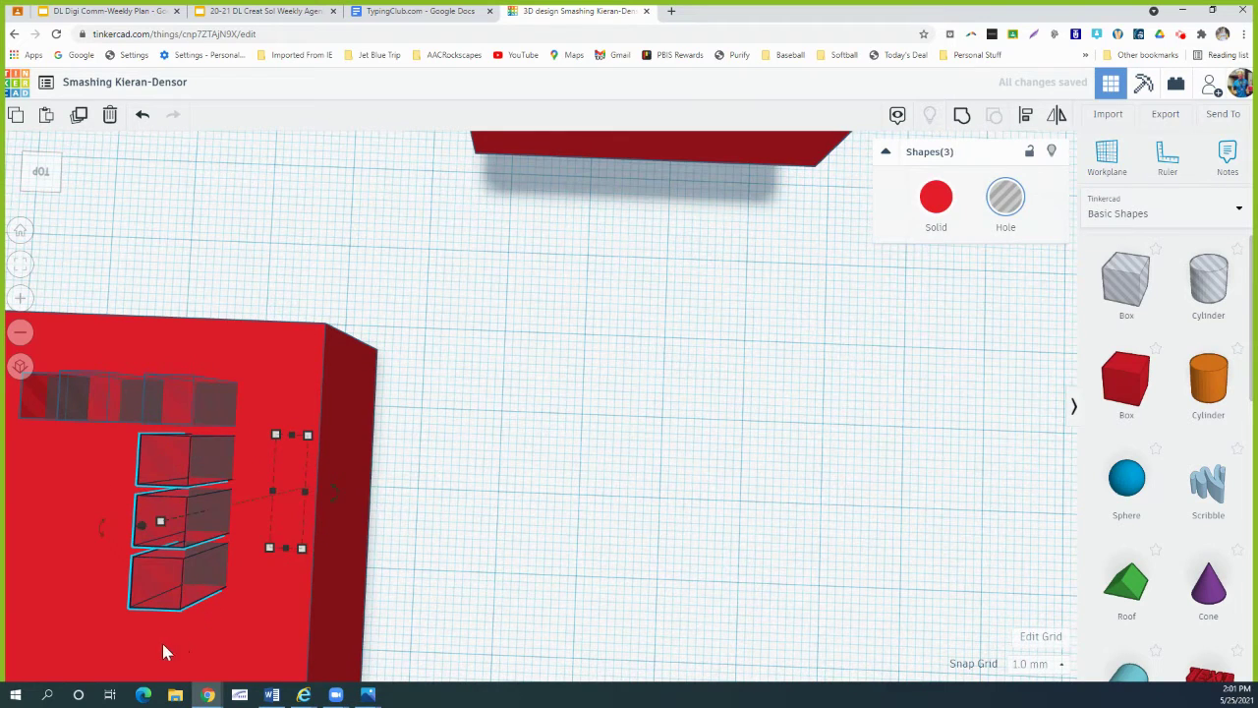
{"action": "left_click_drag", "start_coordinate": [163, 596], "coordinate": [83, 588]}
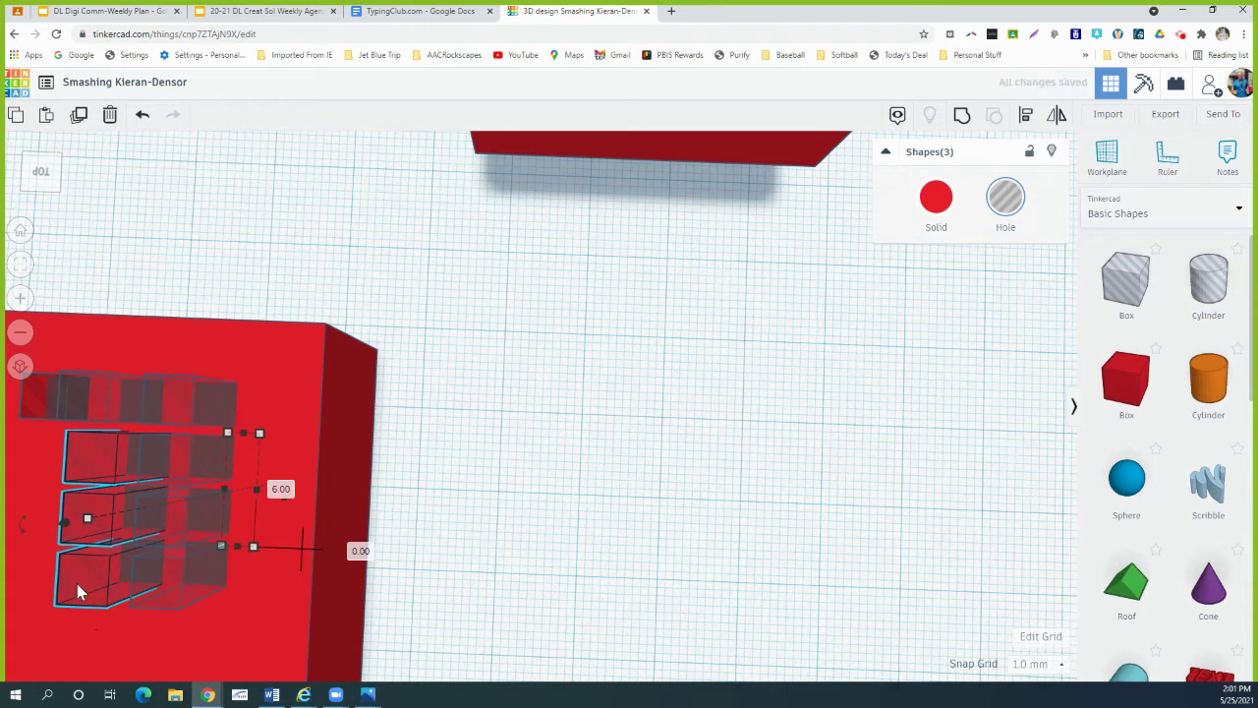
{"action": "left_click_drag", "start_coordinate": [77, 583], "coordinate": [23, 590]}
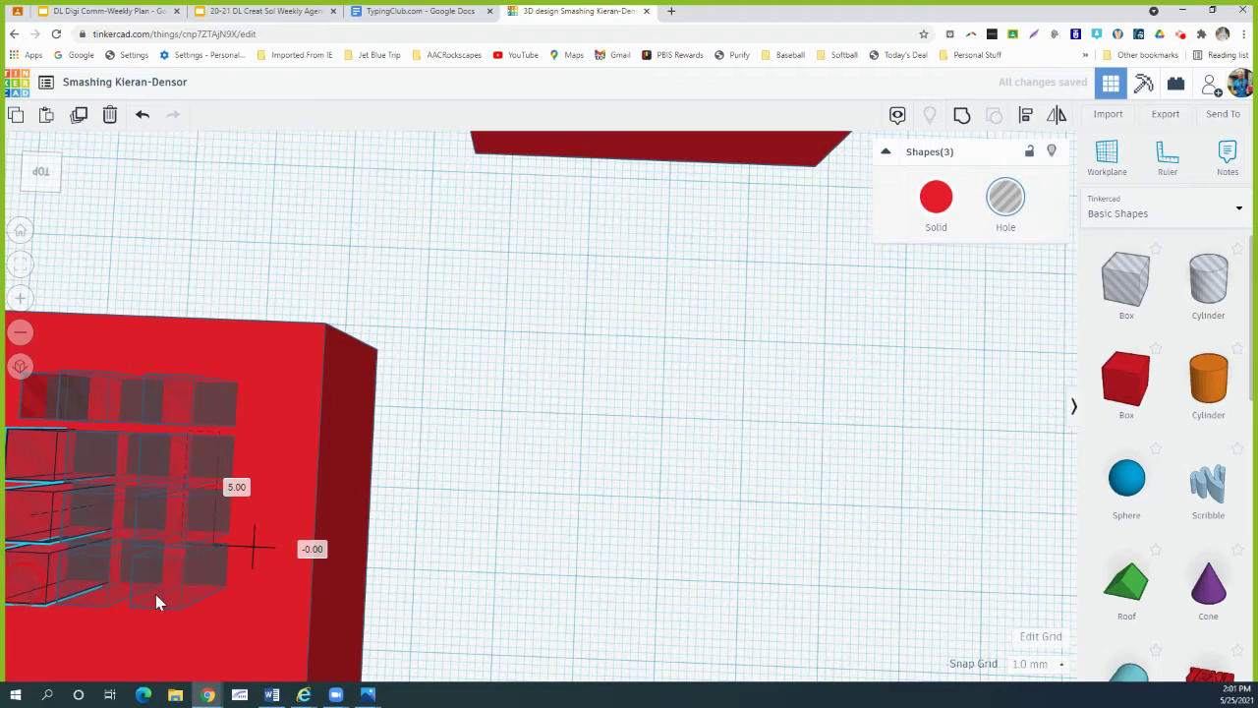
{"action": "left_click_drag", "start_coordinate": [156, 594], "coordinate": [155, 593]}
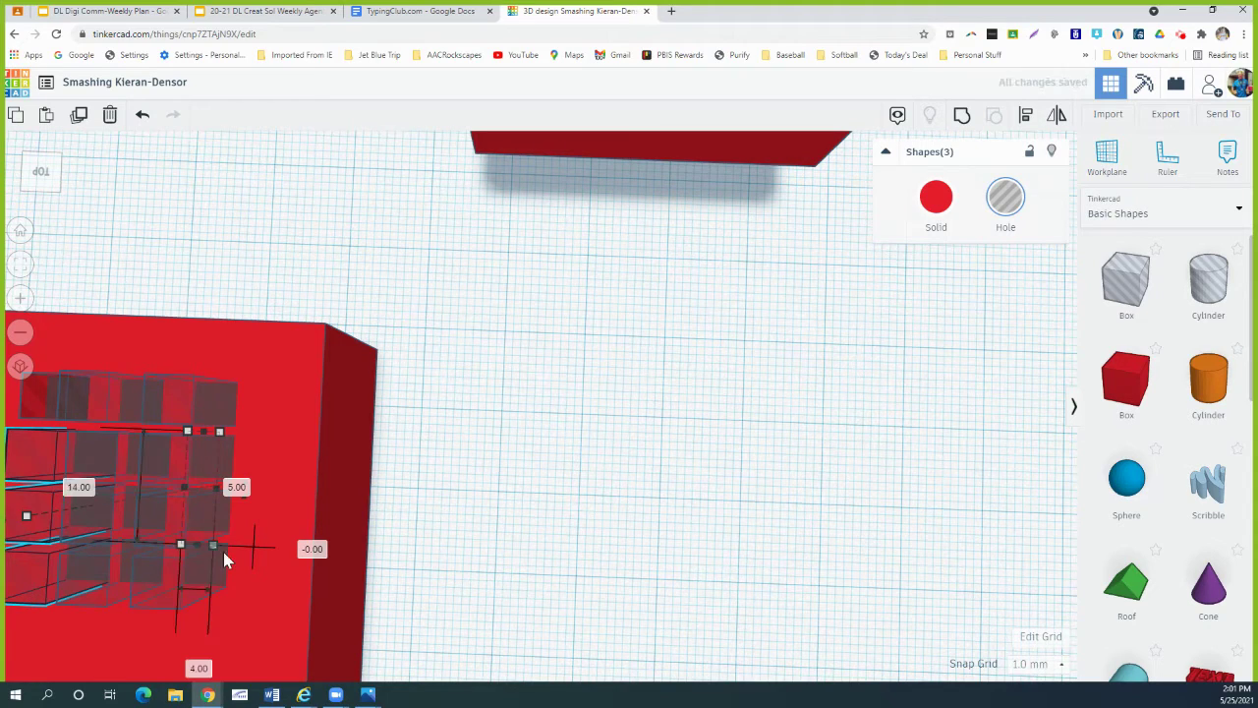
Group the red slab with all the hole boxes to check the openings they cut, and undo the grouping.
{"action": "right_click_drag", "start_coordinate": [173, 582], "coordinate": [284, 536]}
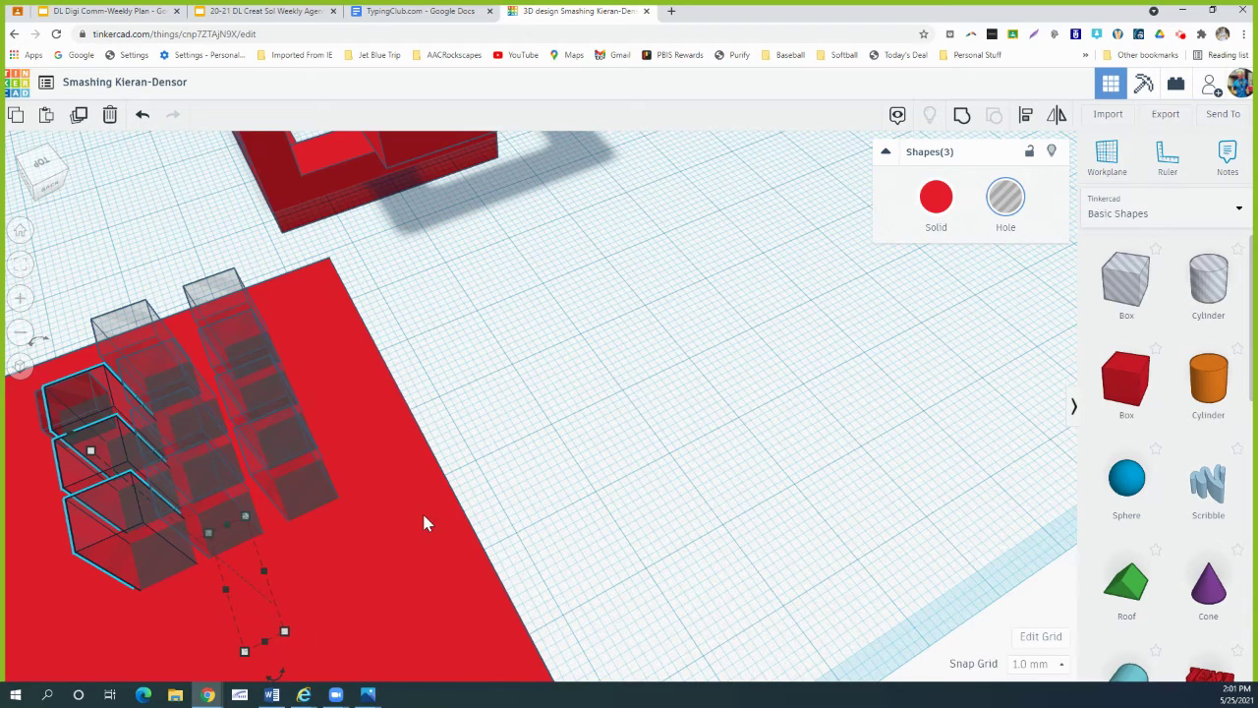
{"action": "right_click_drag", "start_coordinate": [425, 523], "coordinate": [293, 482]}
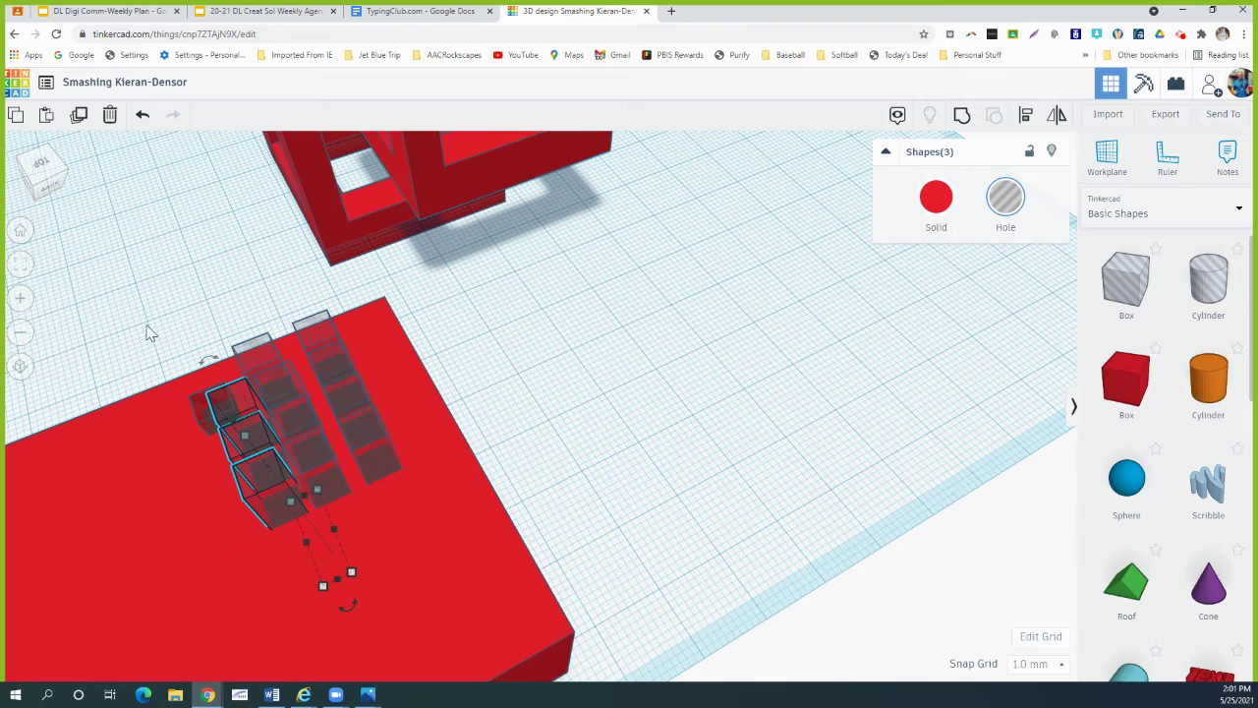
{"action": "left_click_drag", "start_coordinate": [142, 326], "coordinate": [398, 492]}
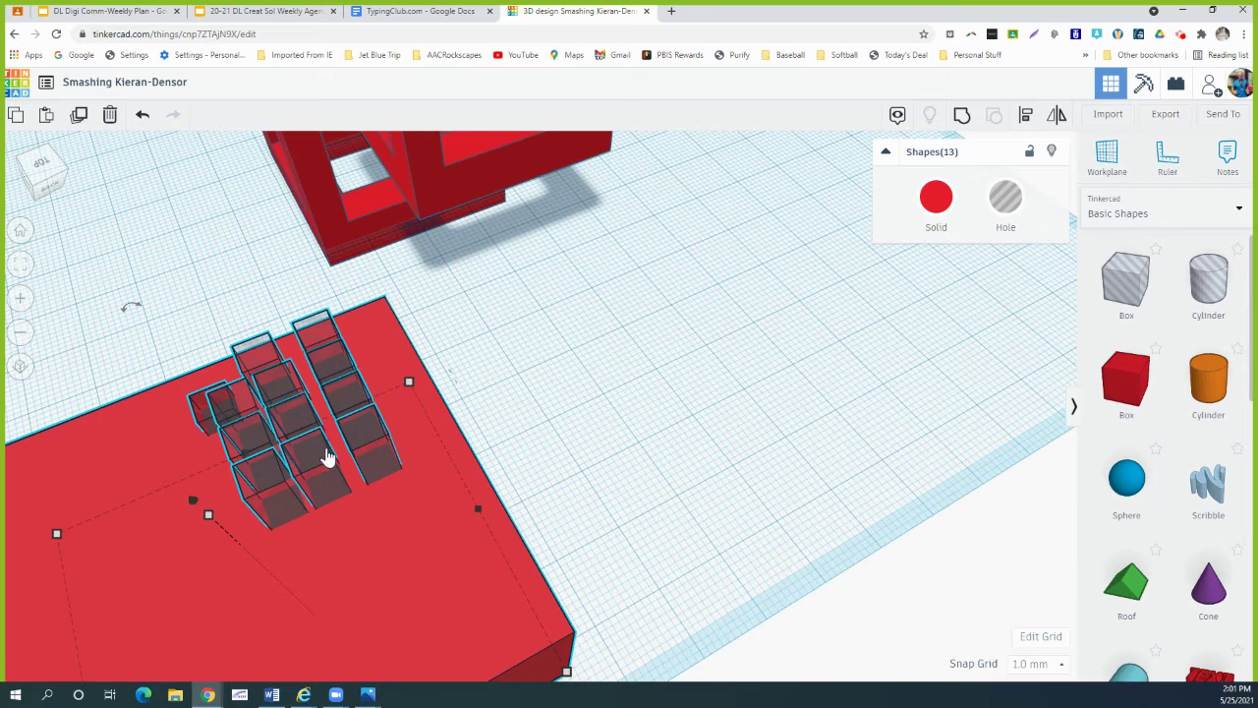
{"action": "key", "text": "ctrl+g"}
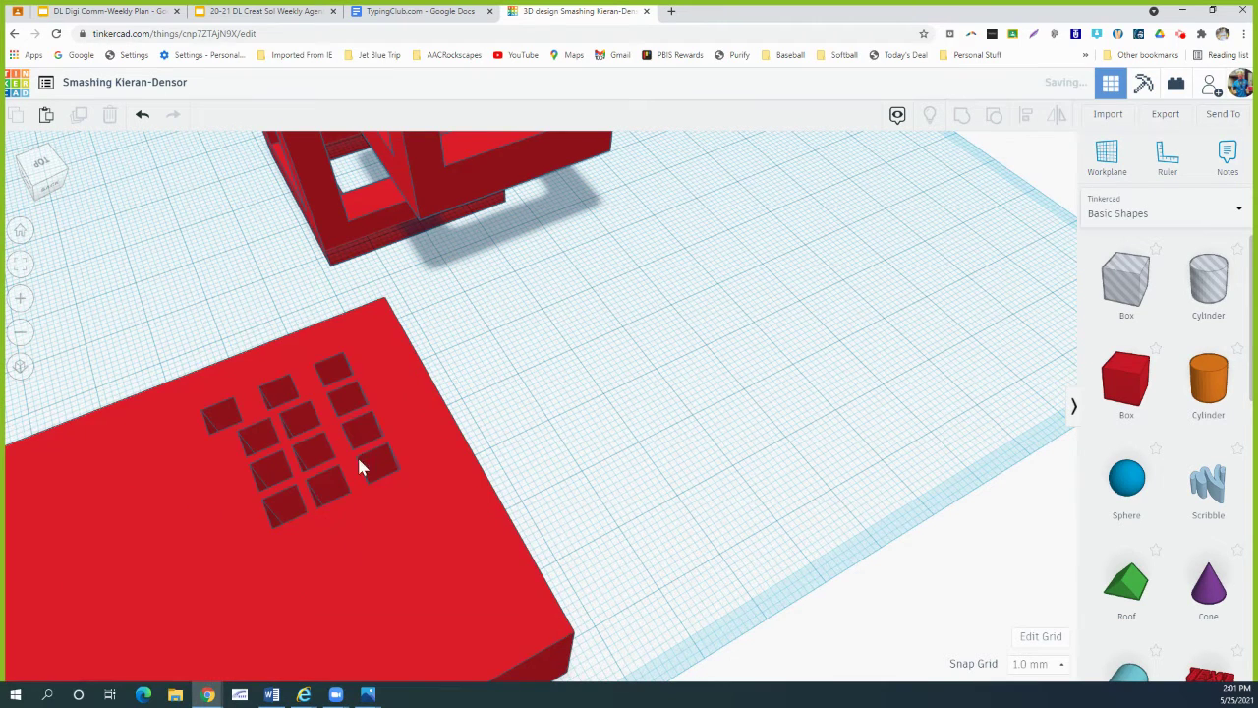
{"action": "left_click", "coordinate": [311, 393]}
{"action": "left_click", "coordinate": [247, 405]}
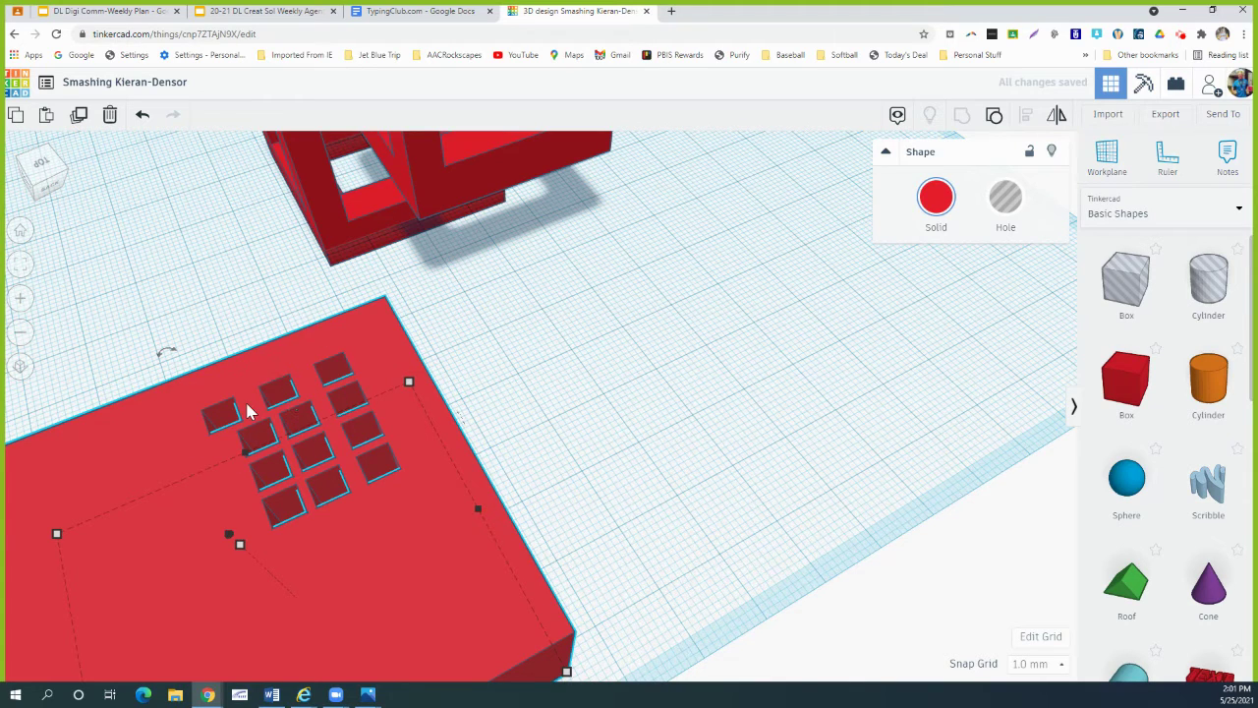
{"action": "left_click", "coordinate": [304, 397]}
{"action": "key", "text": "ctrl+z"}
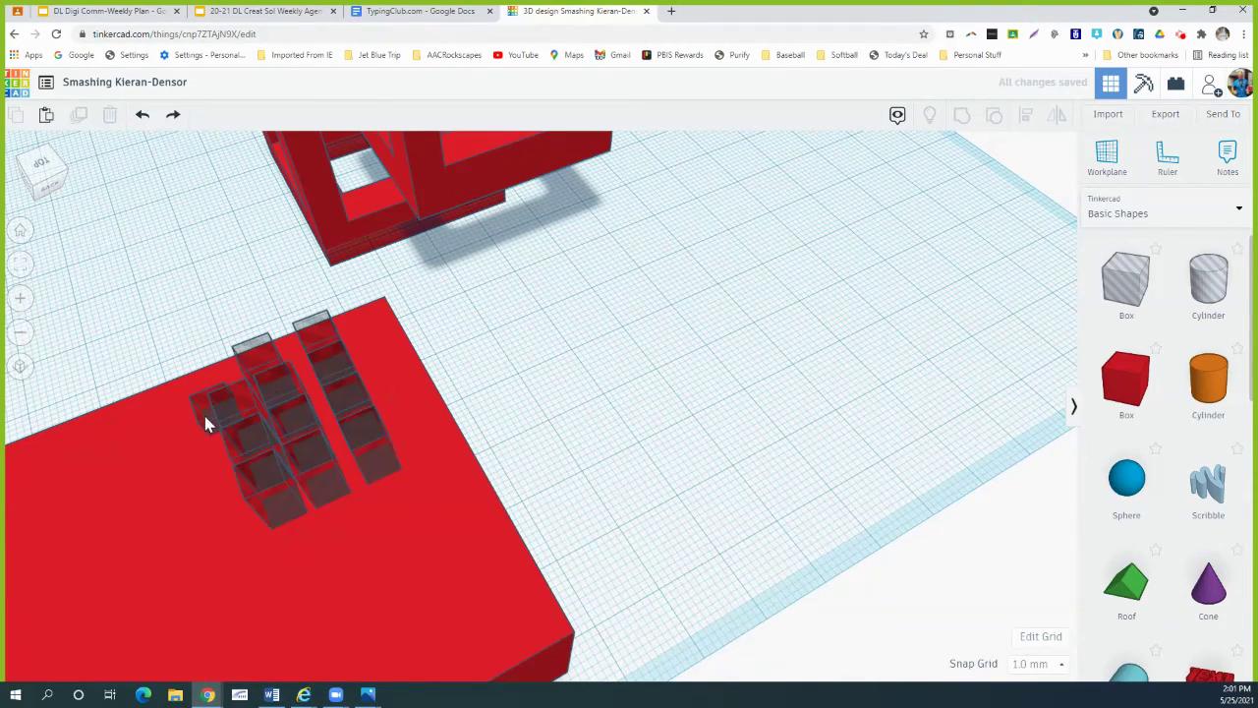
Move the outlying hole box 2 mm into line with its column, and shift the box at the column's opposite end 1 mm outward.
{"action": "left_click", "coordinate": [203, 417]}
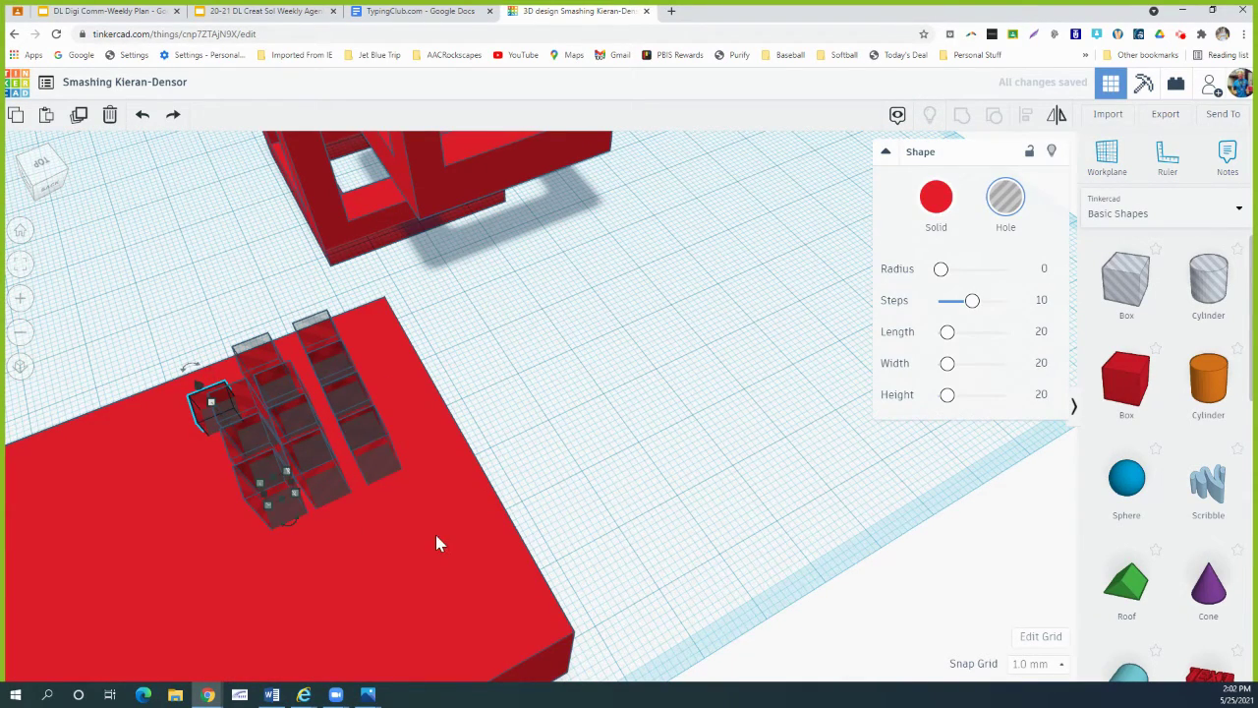
{"action": "key", "text": "Right"}
{"action": "key", "text": "Right"}
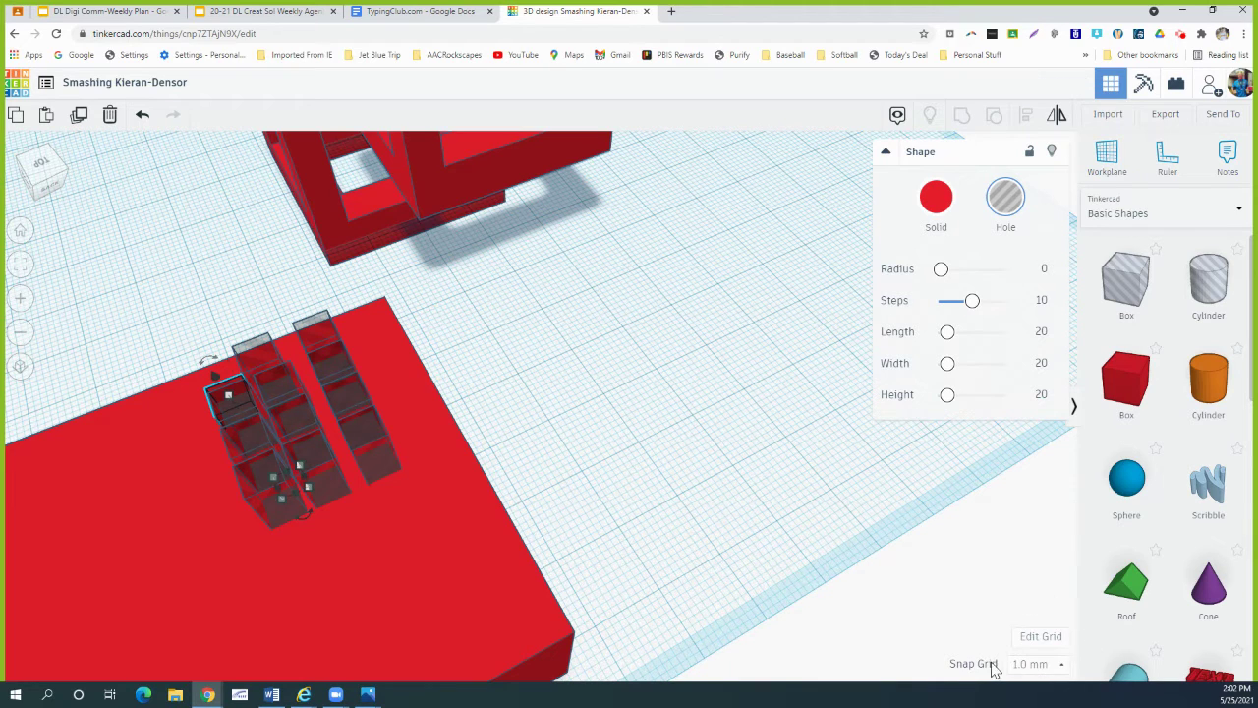
{"action": "left_click", "coordinate": [1041, 666]}
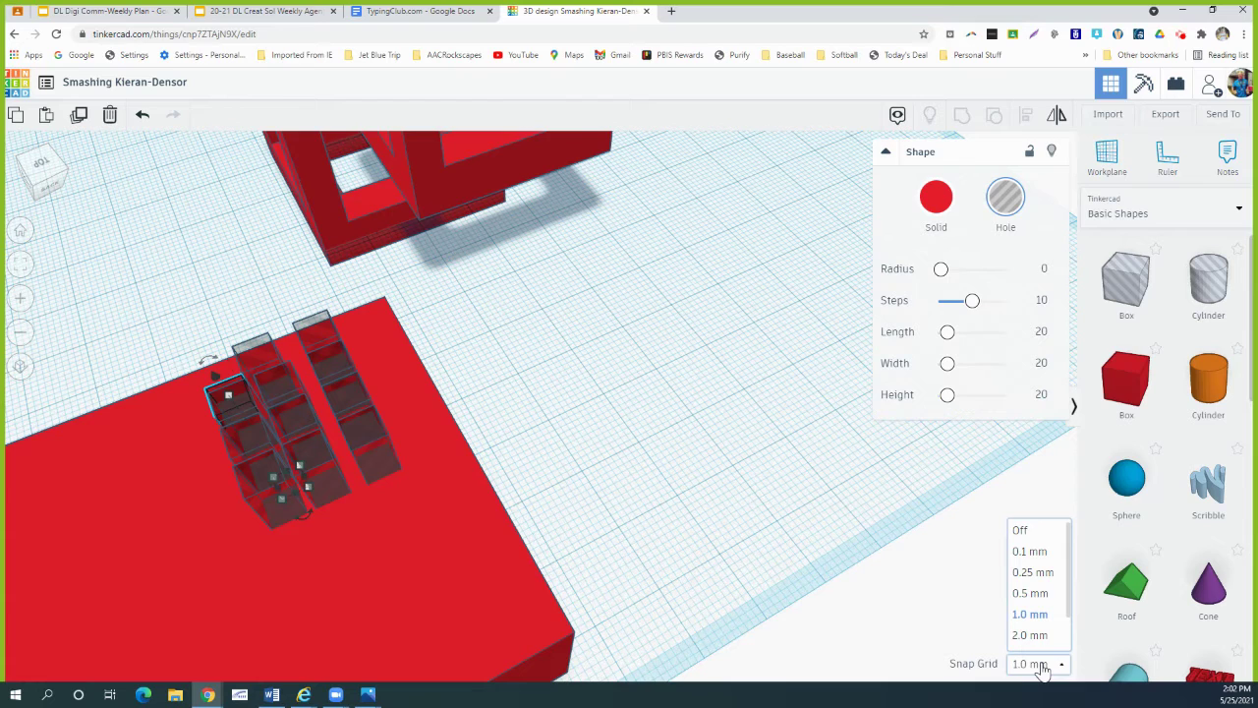
{"action": "left_click", "coordinate": [1031, 615]}
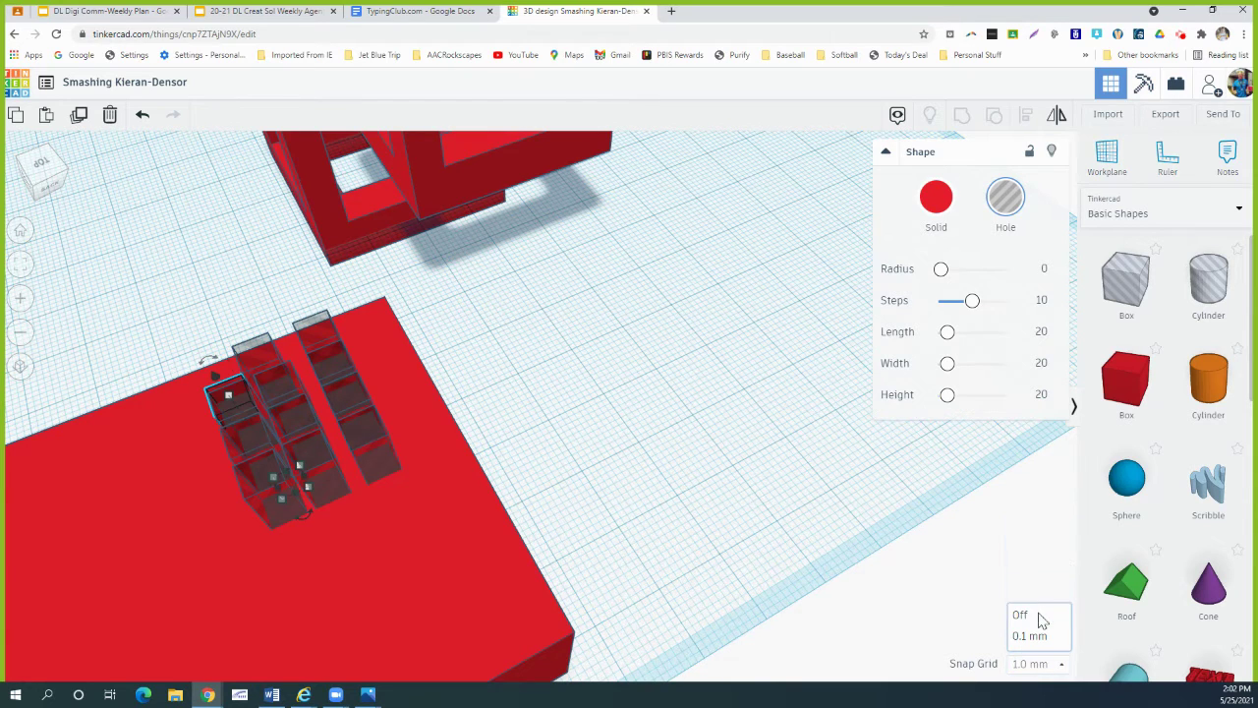
{"action": "left_click", "coordinate": [249, 488]}
{"action": "key", "text": "Left"}
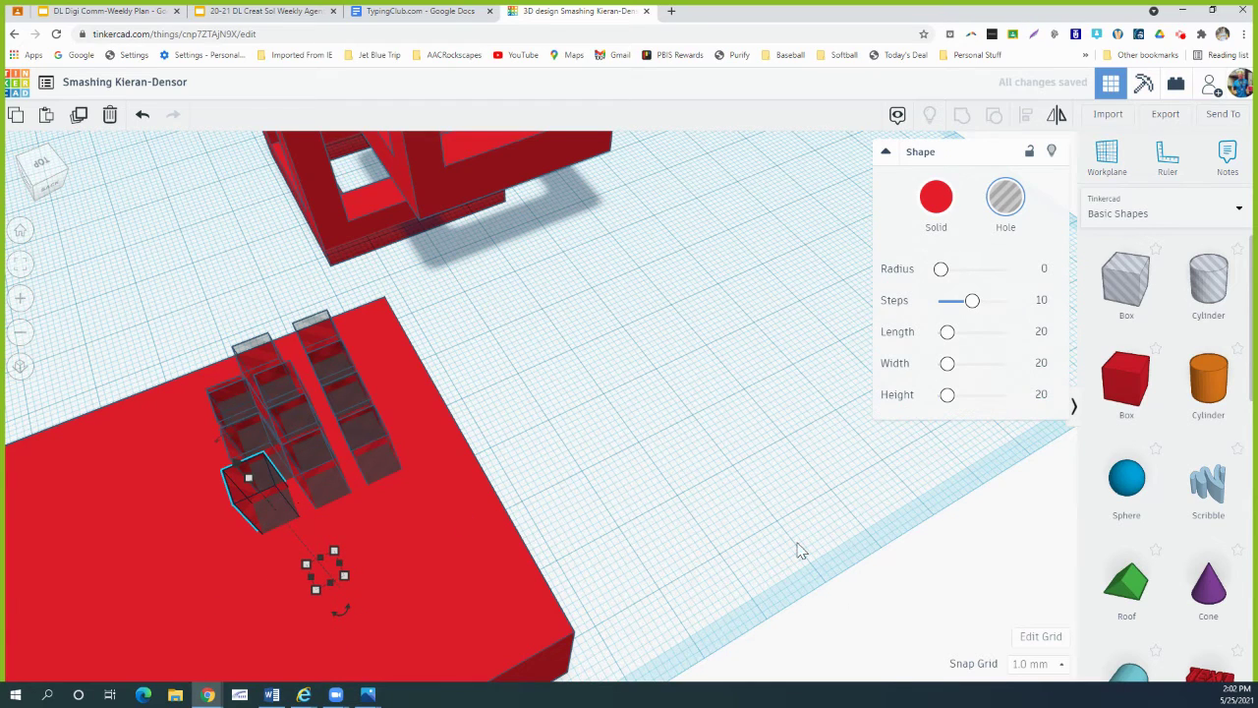
Set the snap grid to 0.1 mm and nudge the selected hole box about 0.4 mm back toward the neighbouring column.
{"action": "left_click", "coordinate": [1030, 673]}
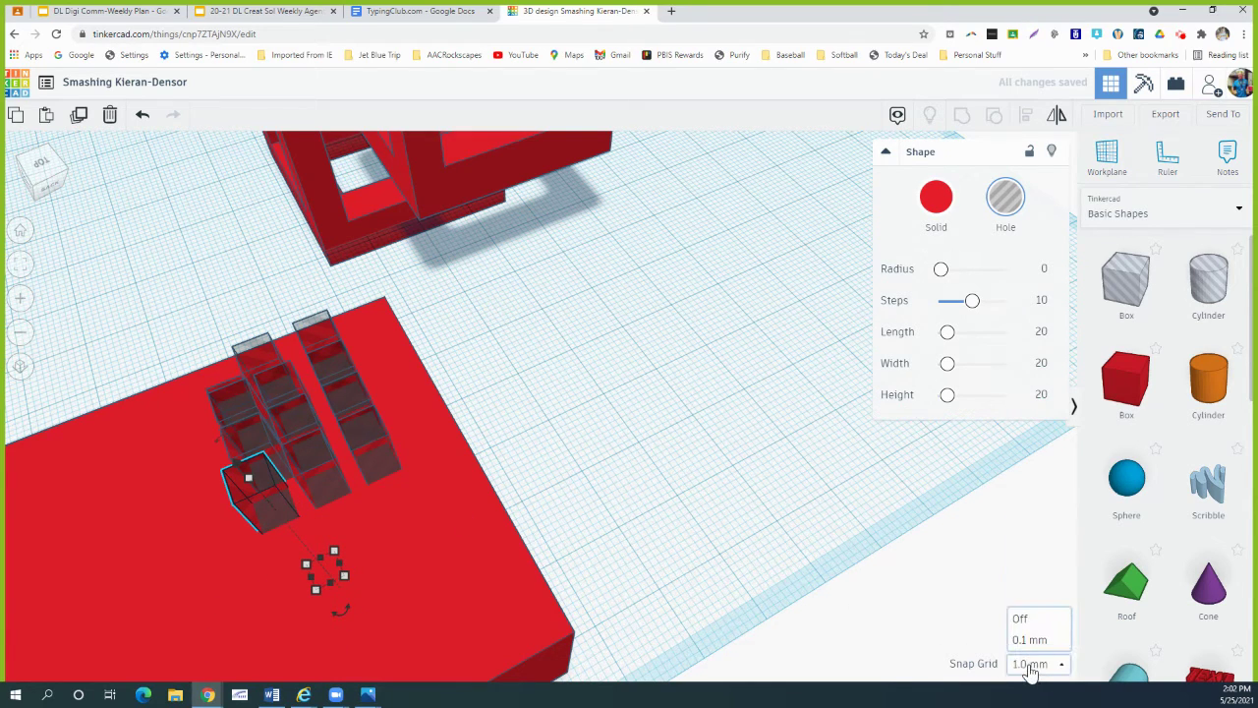
{"action": "left_click", "coordinate": [1032, 552]}
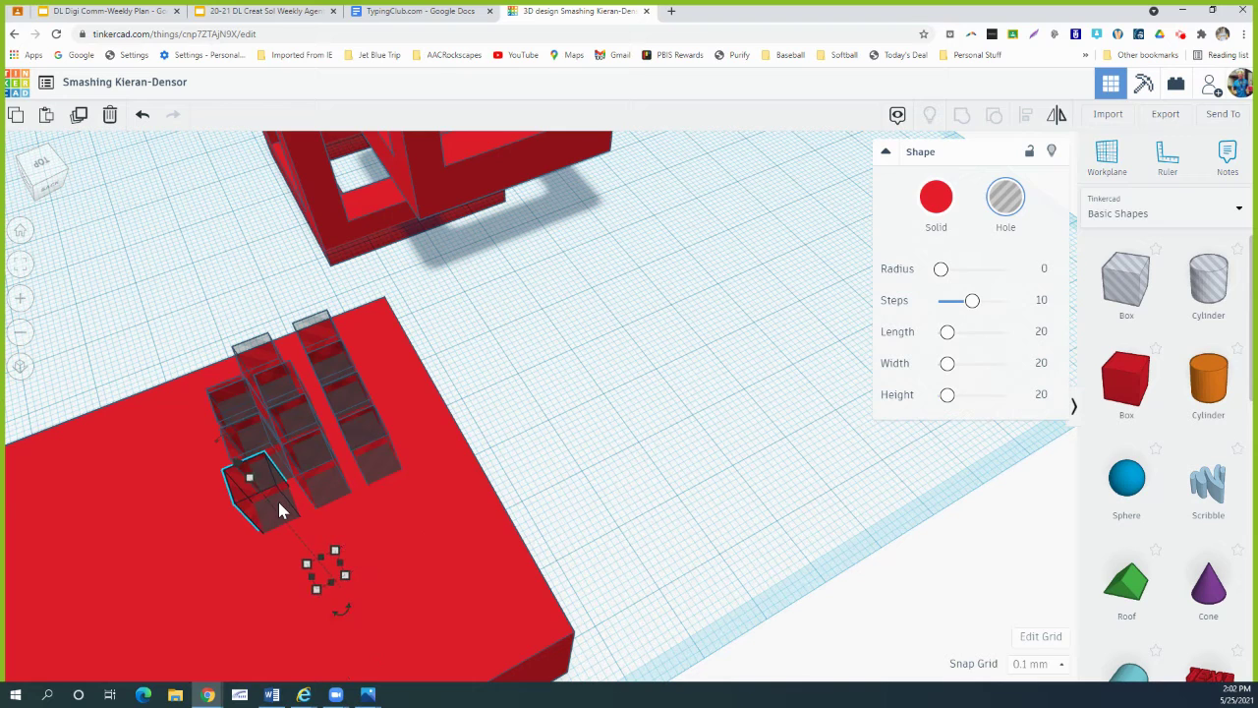
{"action": "key", "text": "Right"}
{"action": "key", "text": "Right"}
{"action": "key", "text": "Right"}
{"action": "key", "text": "Right"}
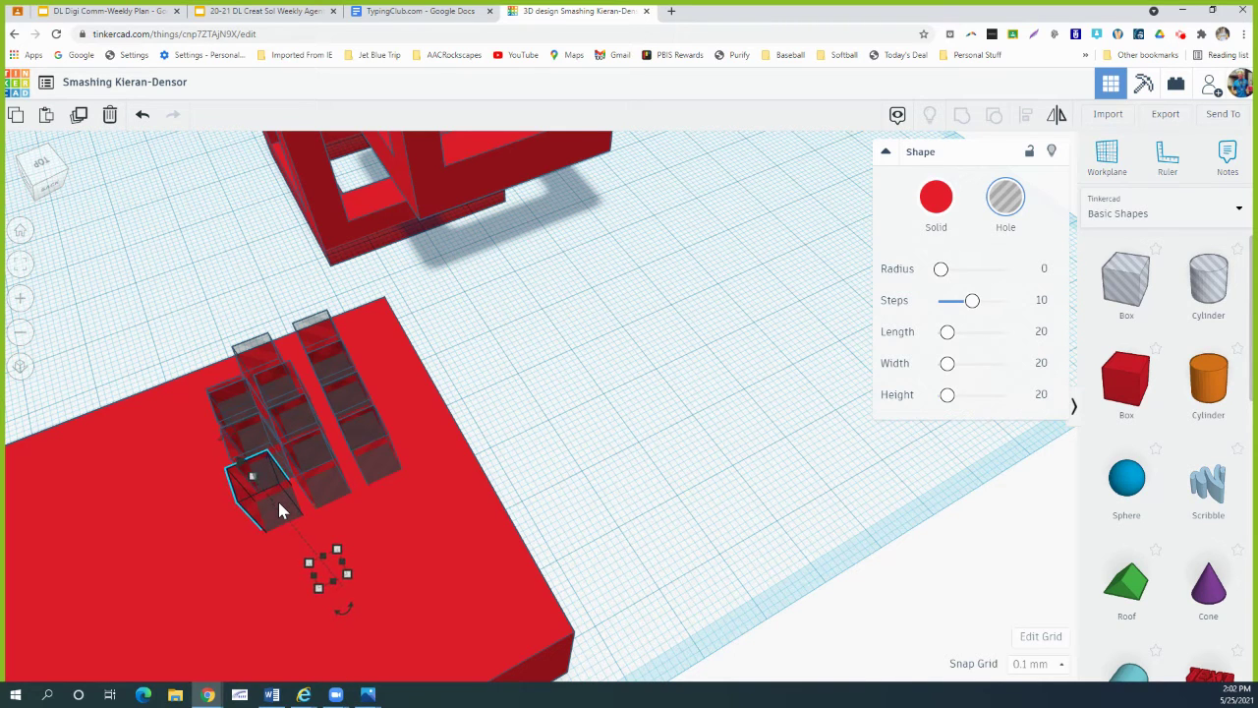
Place a ruler at the selected hole box, and nudge it together with the middle column's edge-side box toward the third column.
{"action": "right_click_drag", "start_coordinate": [343, 528], "coordinate": [316, 578]}
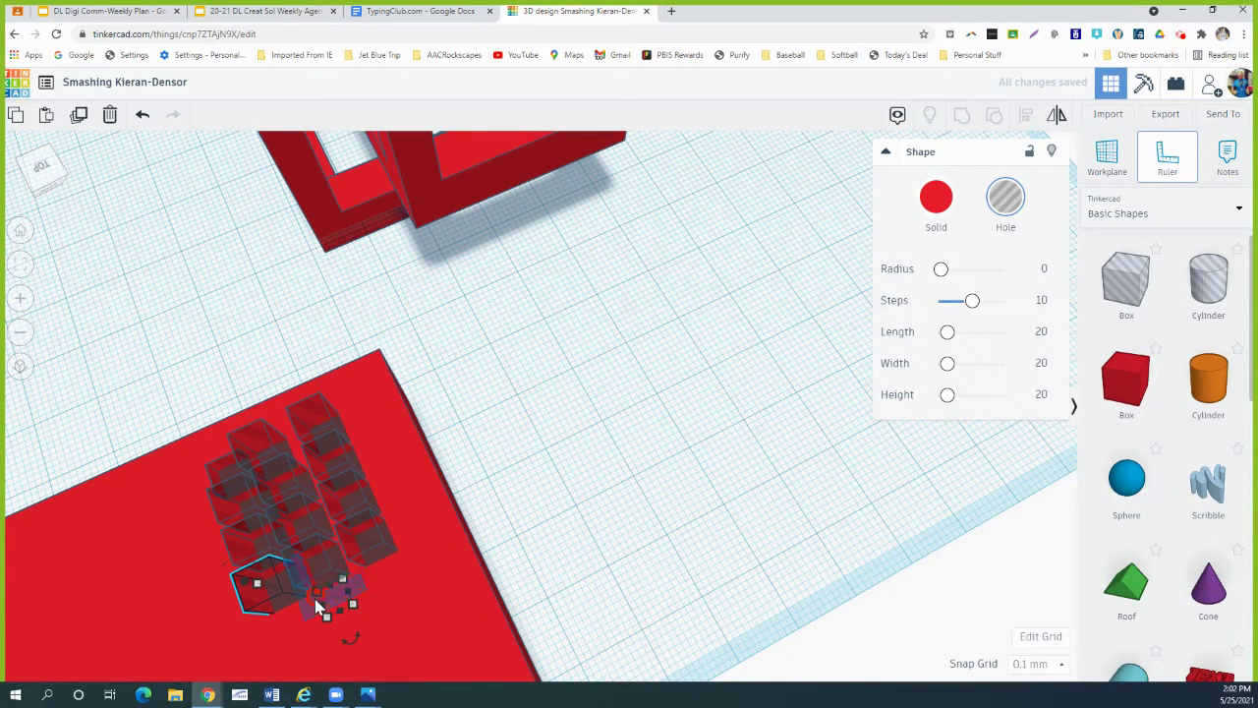
{"action": "left_click", "coordinate": [273, 613]}
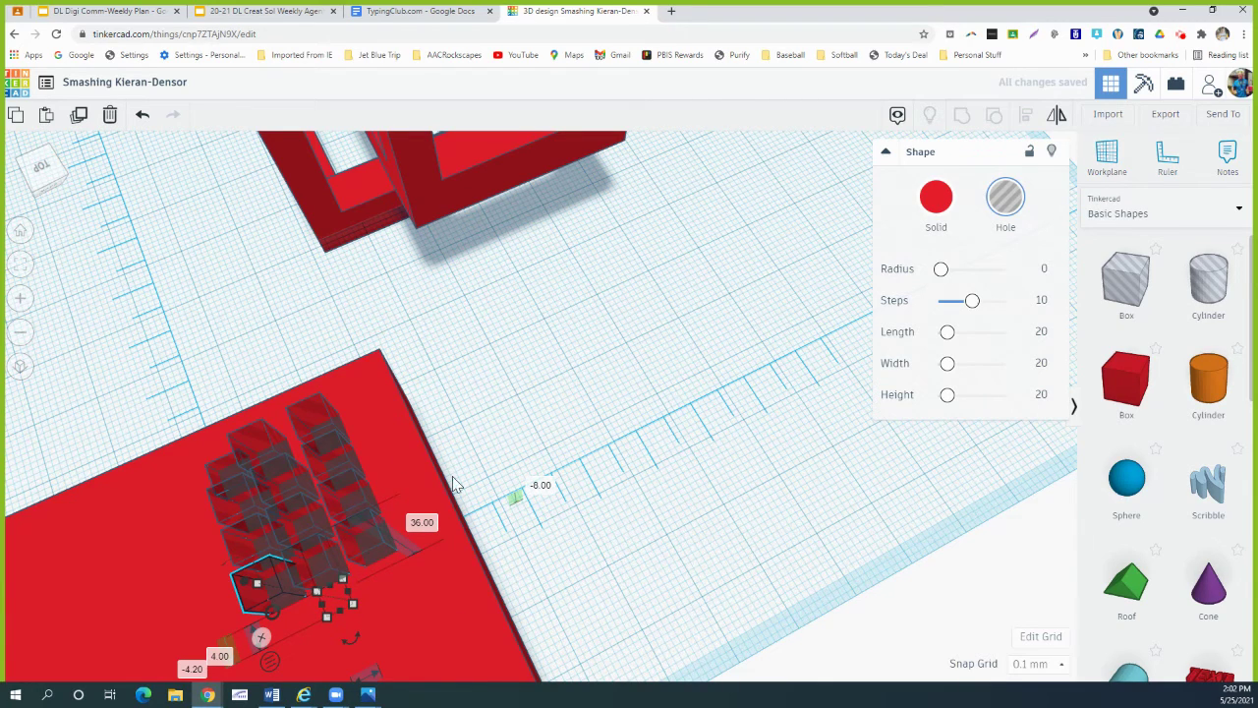
{"action": "middle_click_drag", "start_coordinate": [454, 484], "coordinate": [607, 487]}
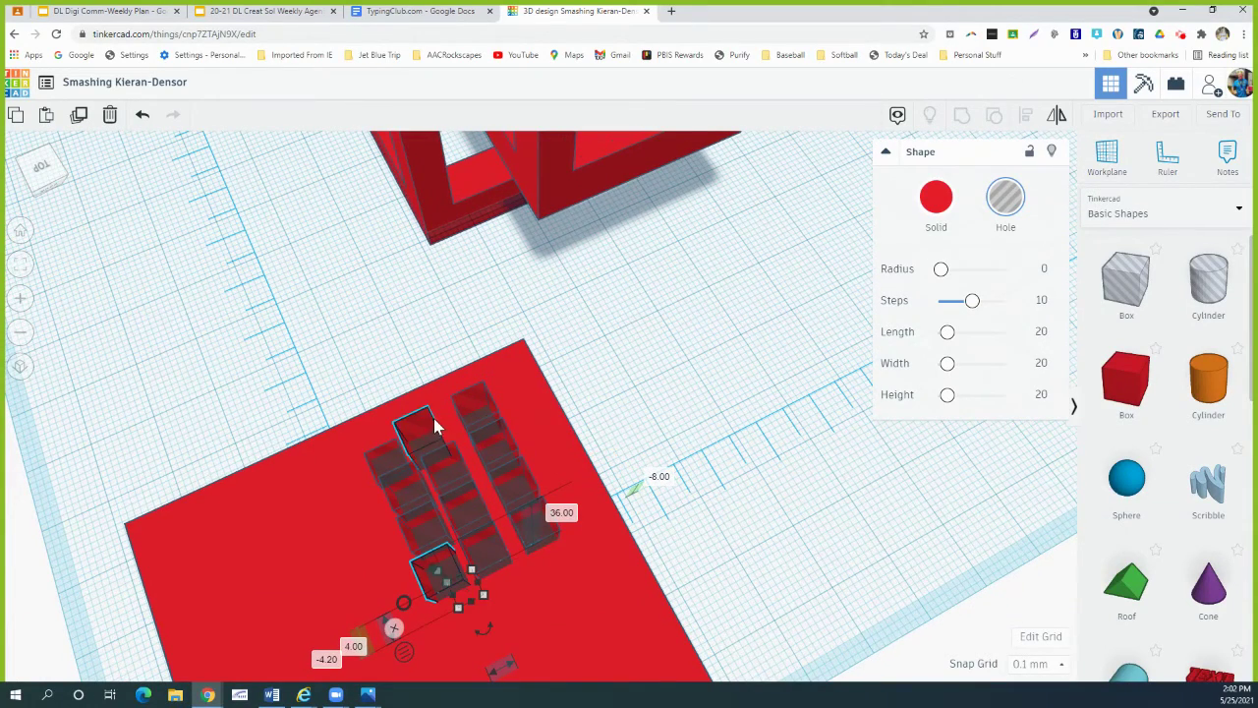
{"action": "left_click", "coordinate": [426, 480], "text": "shift"}
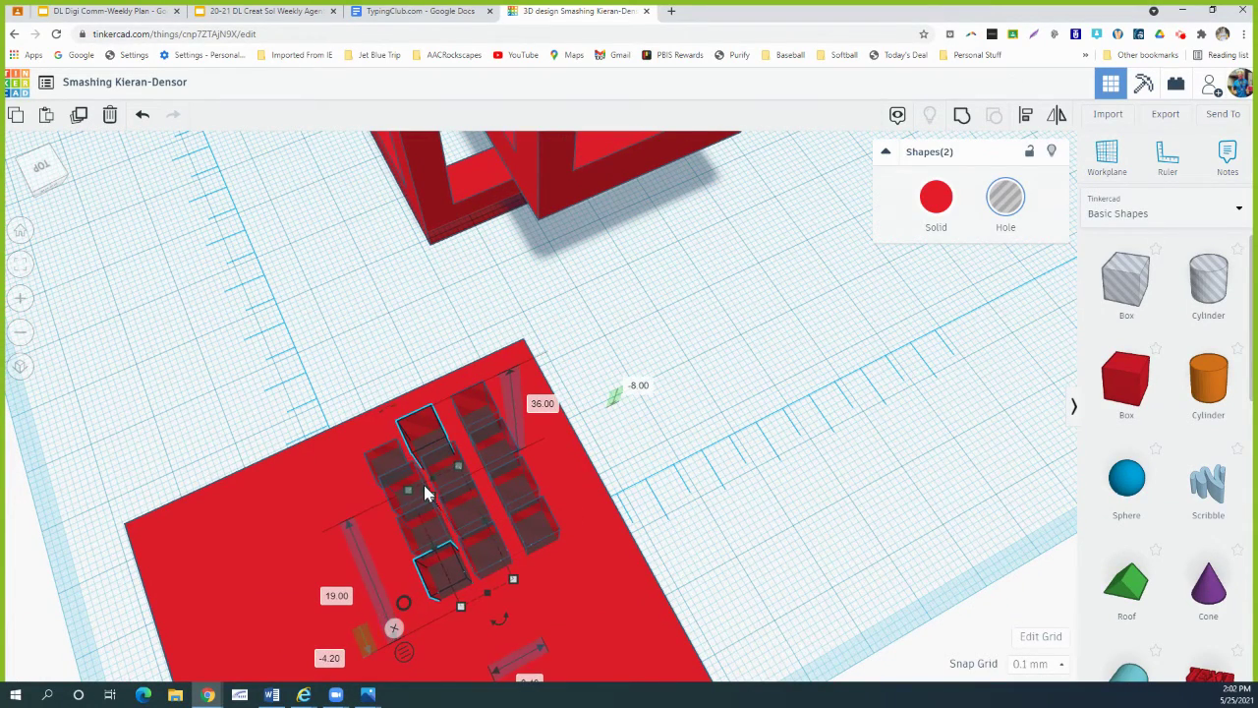
{"action": "key", "text": "Right"}
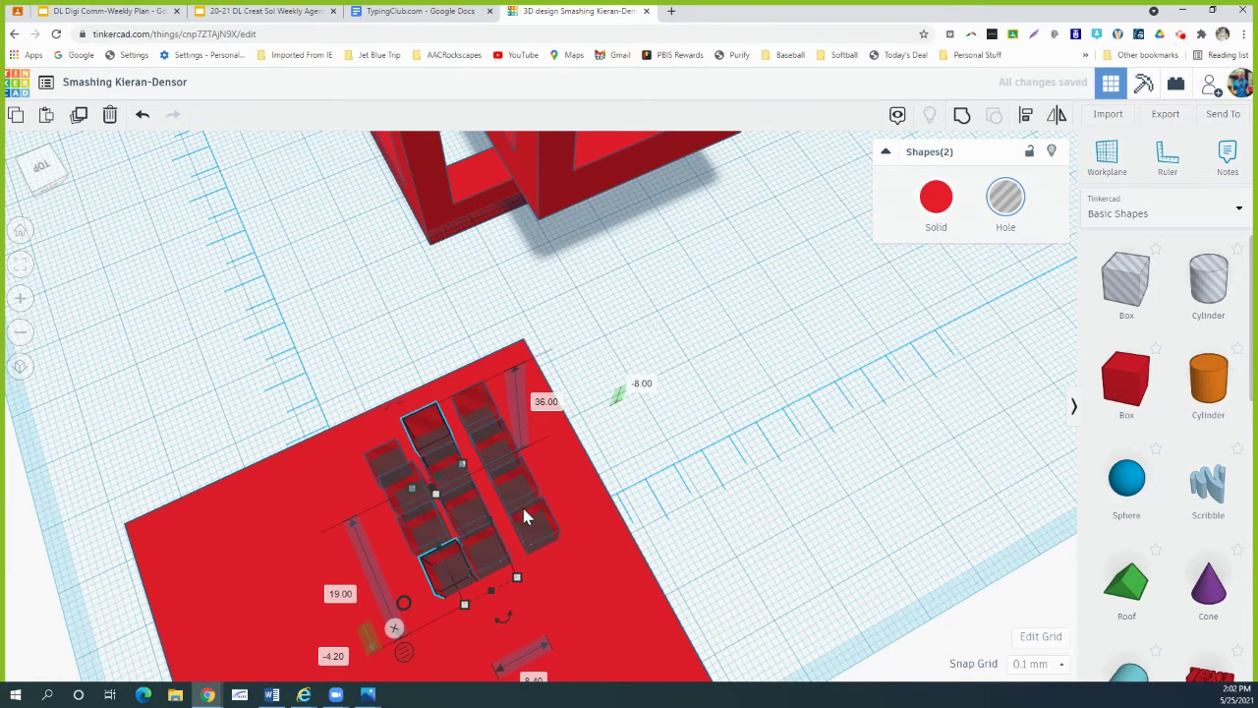
Select the slab with all twelve hole boxes and group them to cut the grid of square openings.
{"action": "left_click_drag", "start_coordinate": [313, 384], "coordinate": [584, 607]}
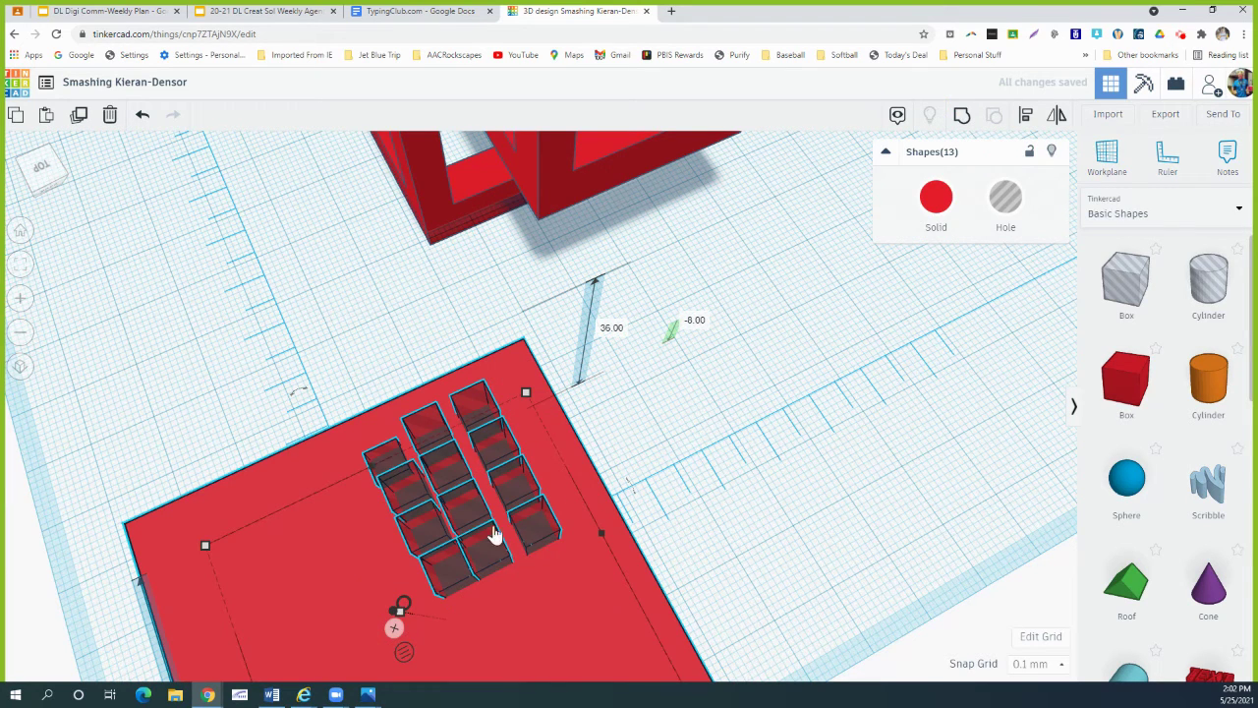
{"action": "key", "text": "ctrl+g"}
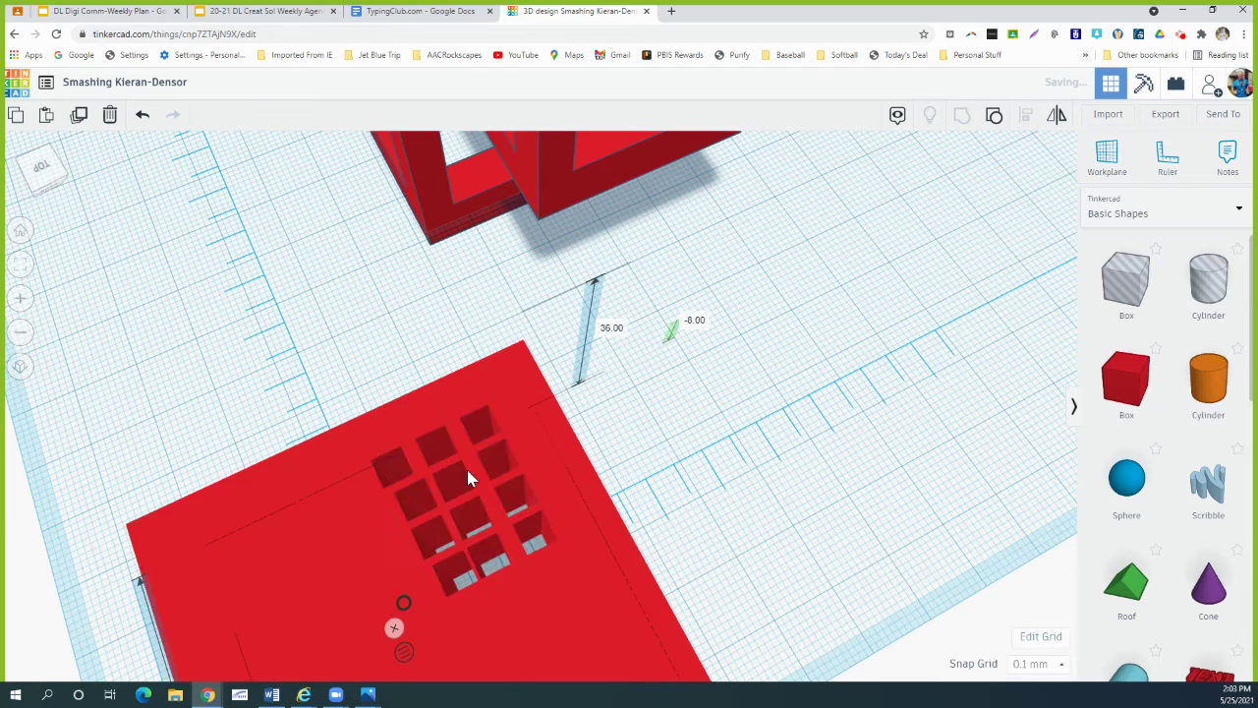
{"action": "left_click", "coordinate": [414, 468]}
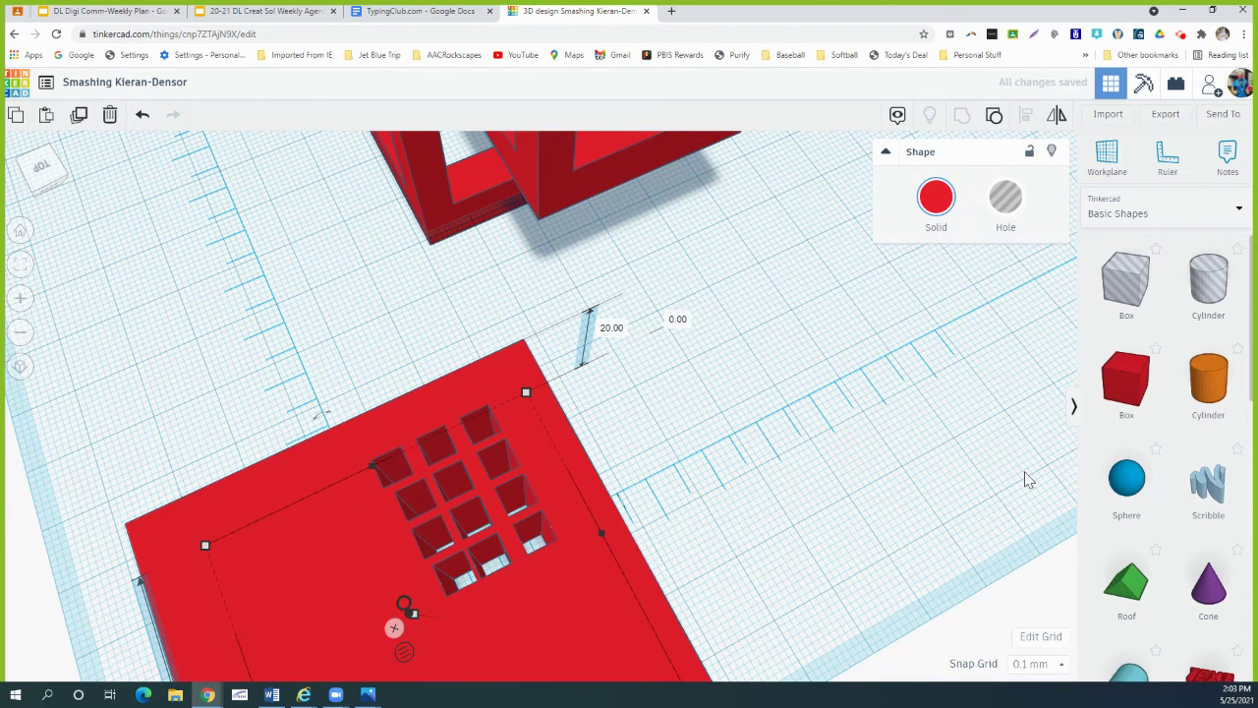